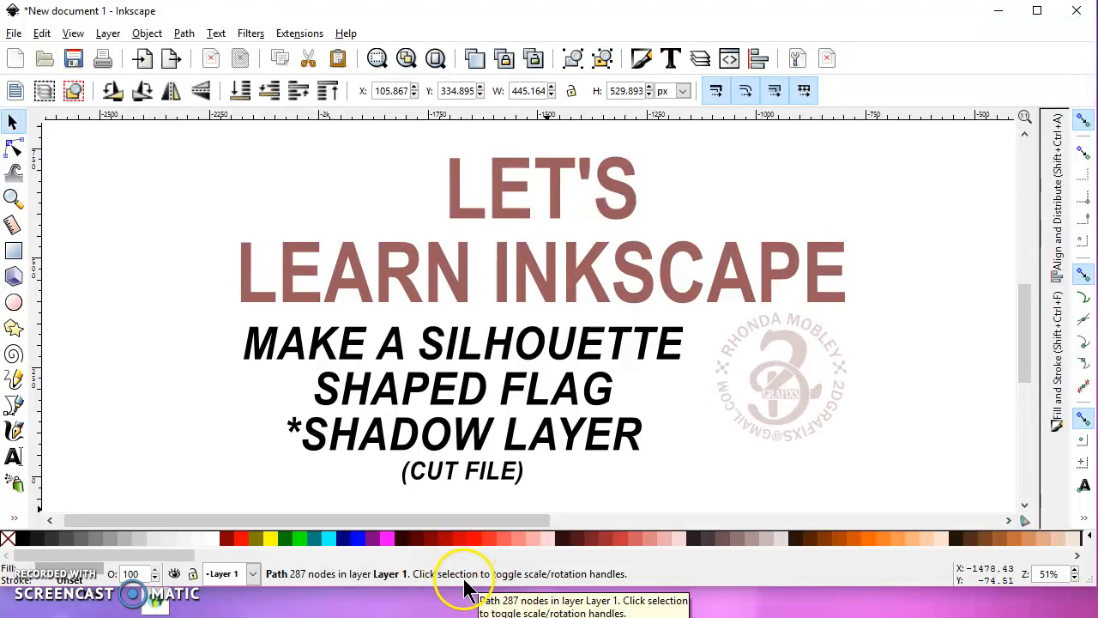
key("5")
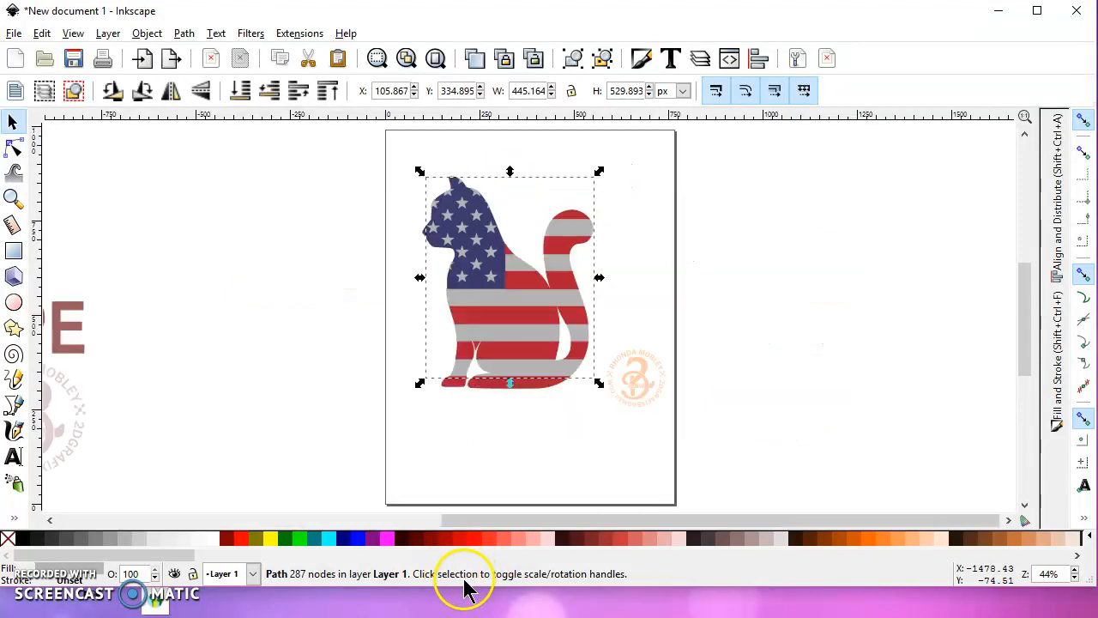
left_click(531, 427)
left_click_drag(399, 145, 603, 411)
left_click(541, 316, "shift")
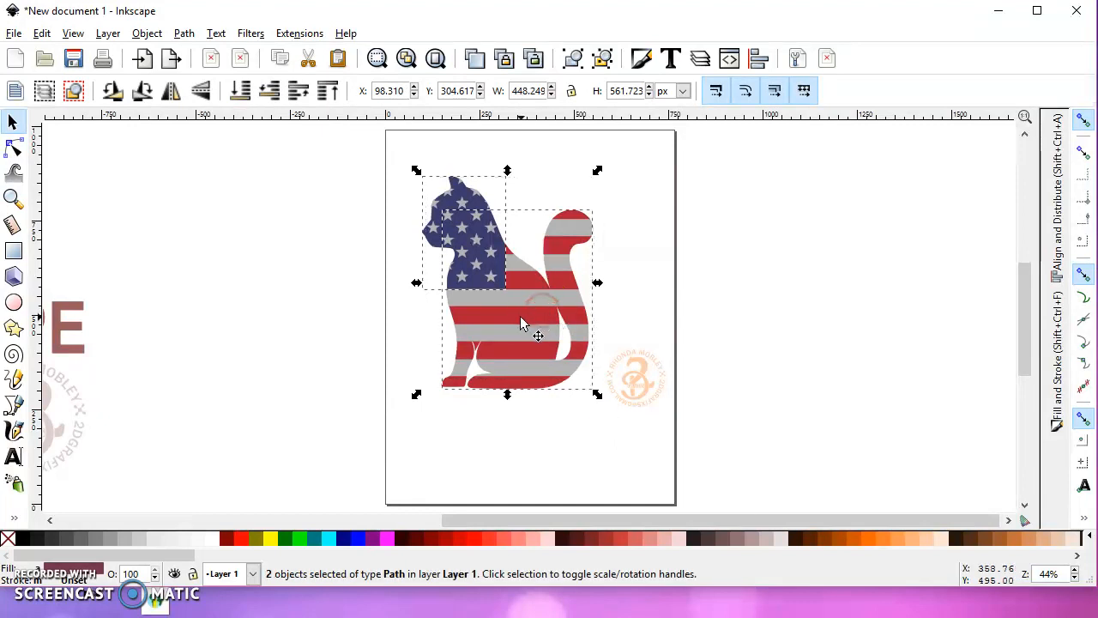
right_click(520, 316)
left_click(591, 432)
left_click_drag(527, 295, 307, 318)
key("ctrl+z")
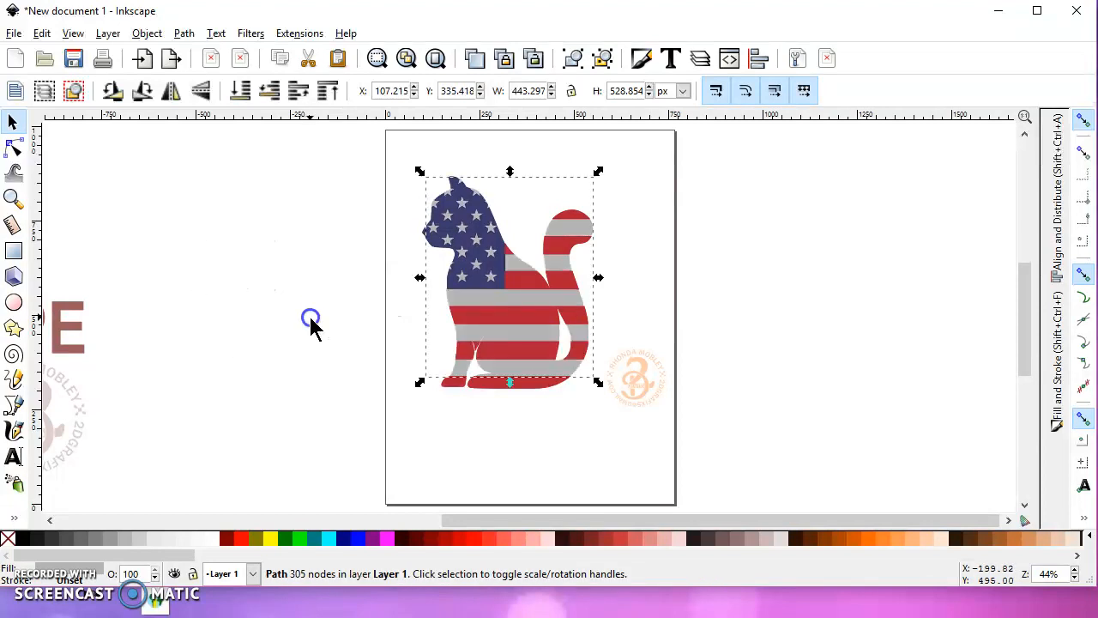
Step: Duplicate all five pieces of the flag cat and move the copy off the page to its left
left_click(310, 325)
left_click_drag(398, 145, 610, 422)
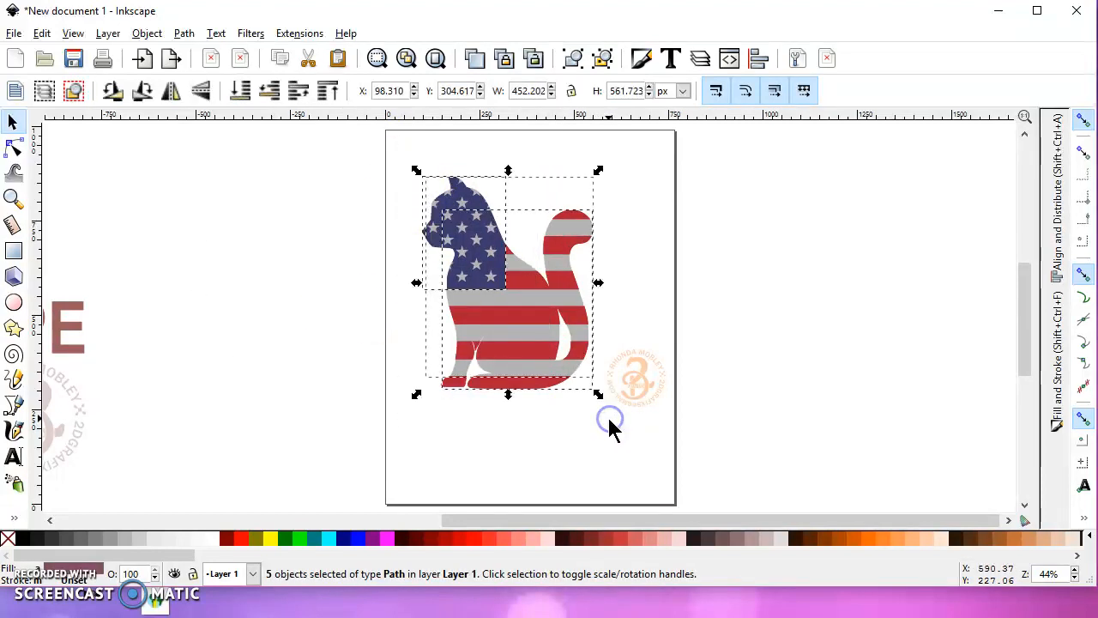
right_click(527, 316)
left_click(543, 429)
left_click_drag(550, 300, 319, 327)
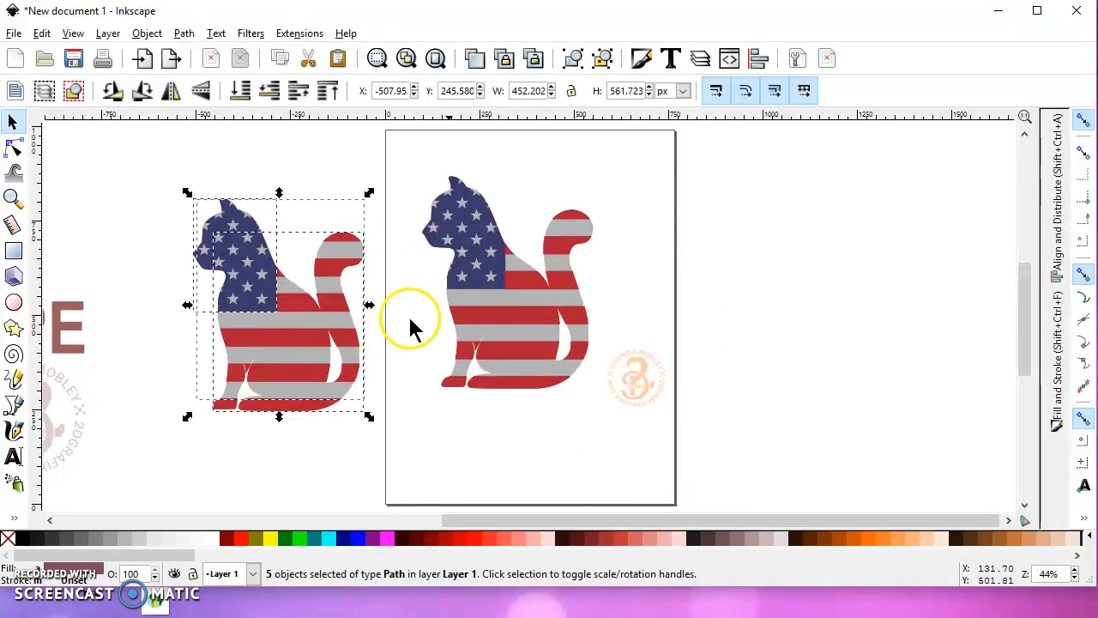
Step: Union all pieces of the flag cat on the page into one solid silhouette
left_click(518, 289)
left_click_drag(410, 154, 603, 421)
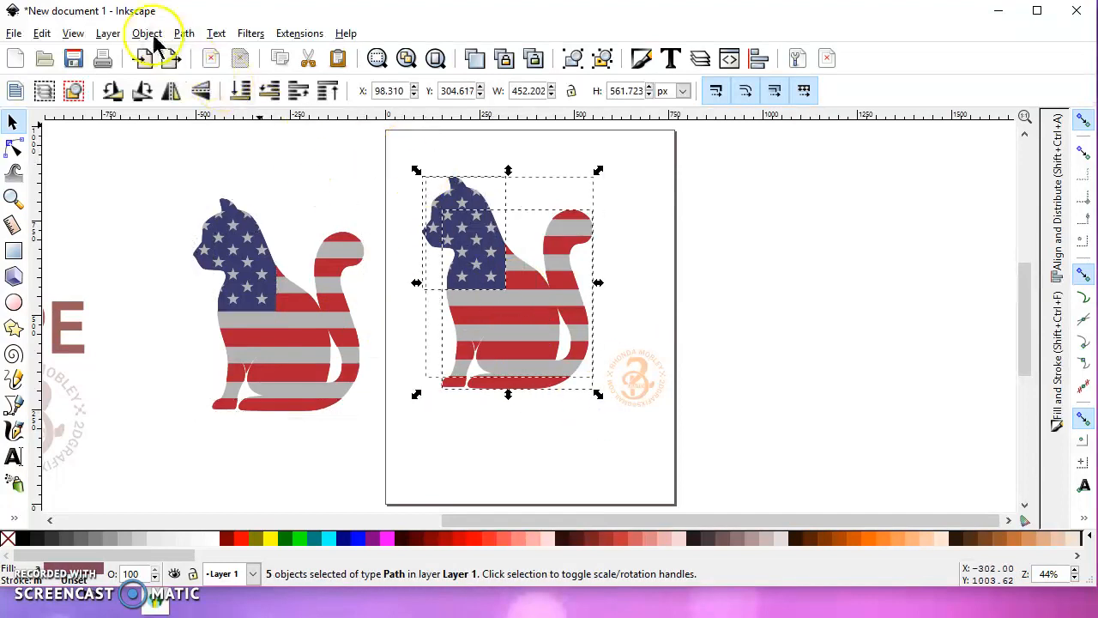
left_click(183, 32)
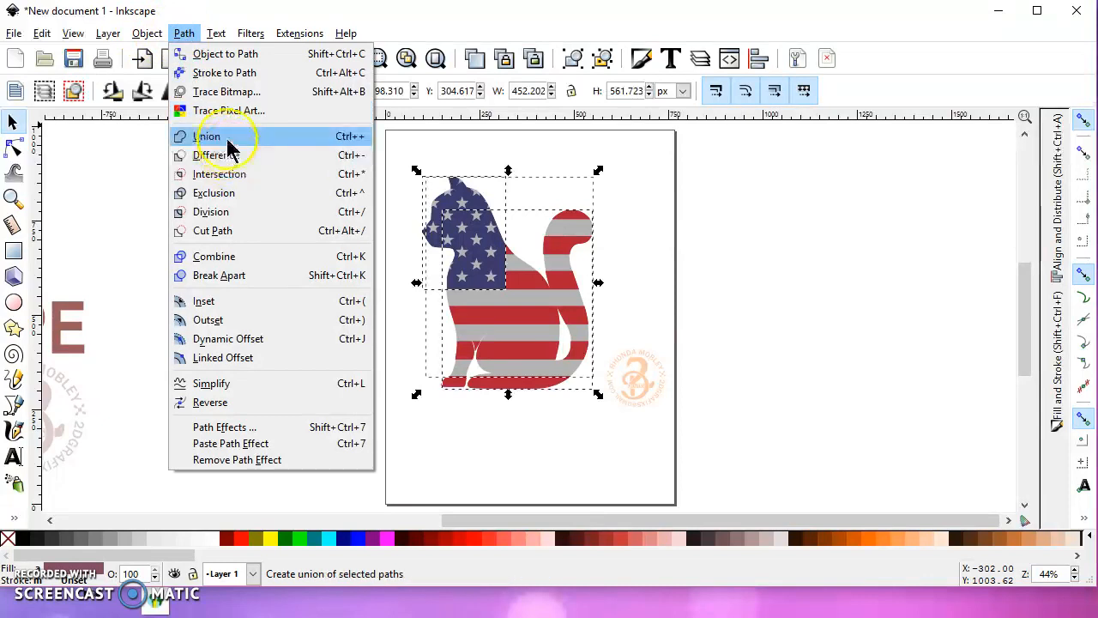
left_click(216, 139)
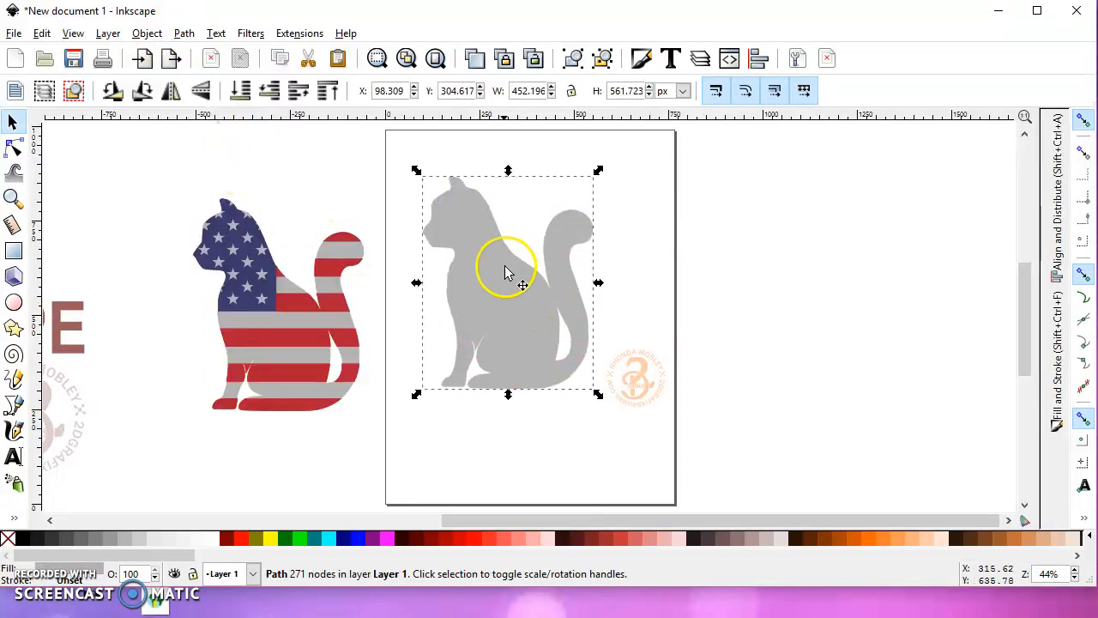
scroll(503, 267, "up", 3, "ctrl")
scroll(652, 283, "down", 3, "ctrl")
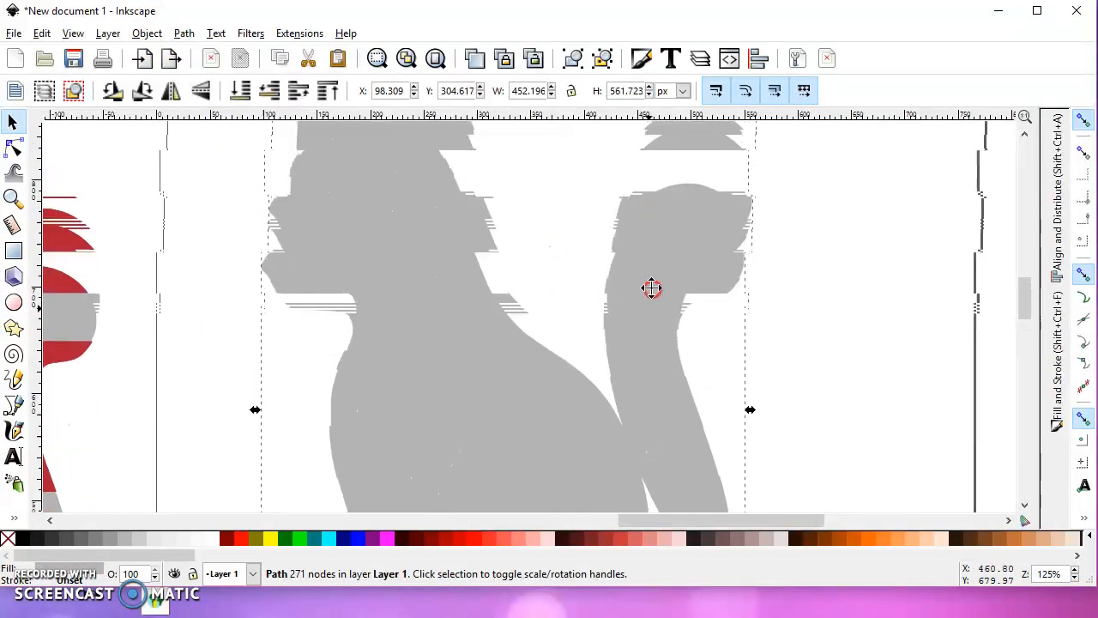
Step: Try a linked offset of the cat silhouette, expanded well beyond its outline and filled black
left_click(184, 33)
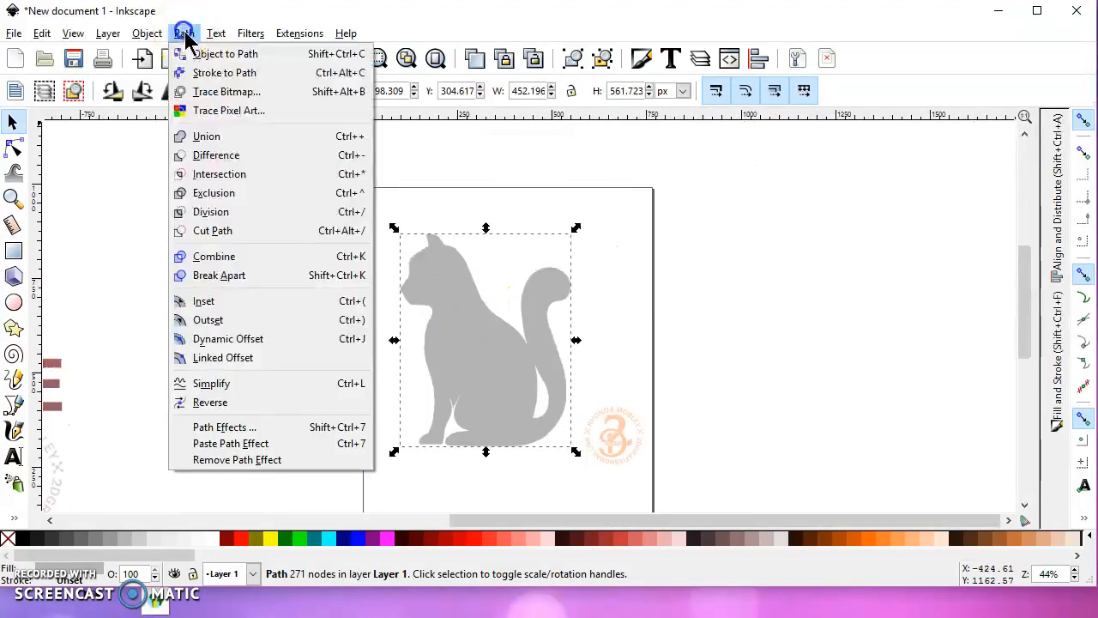
left_click(283, 361)
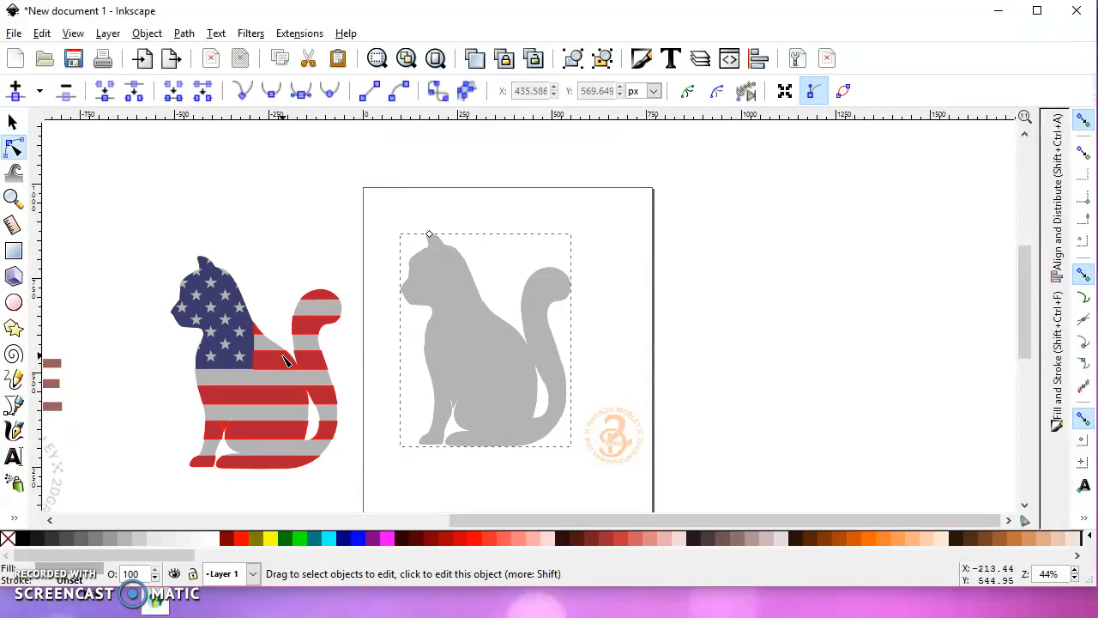
left_click_drag(430, 235, 409, 269)
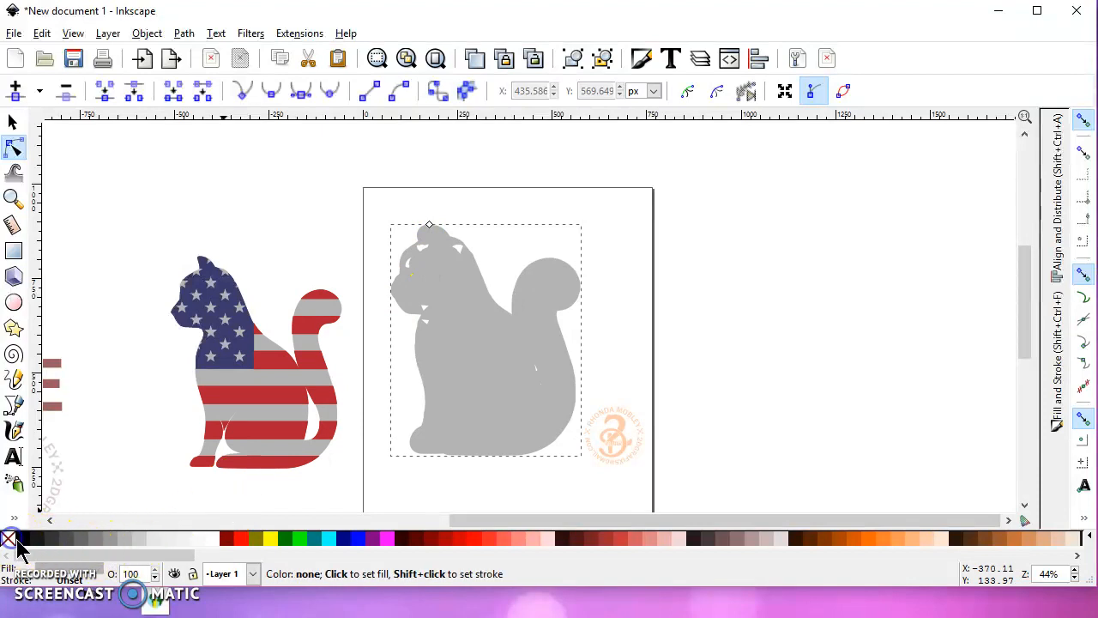
left_click(11, 539)
left_click(23, 539)
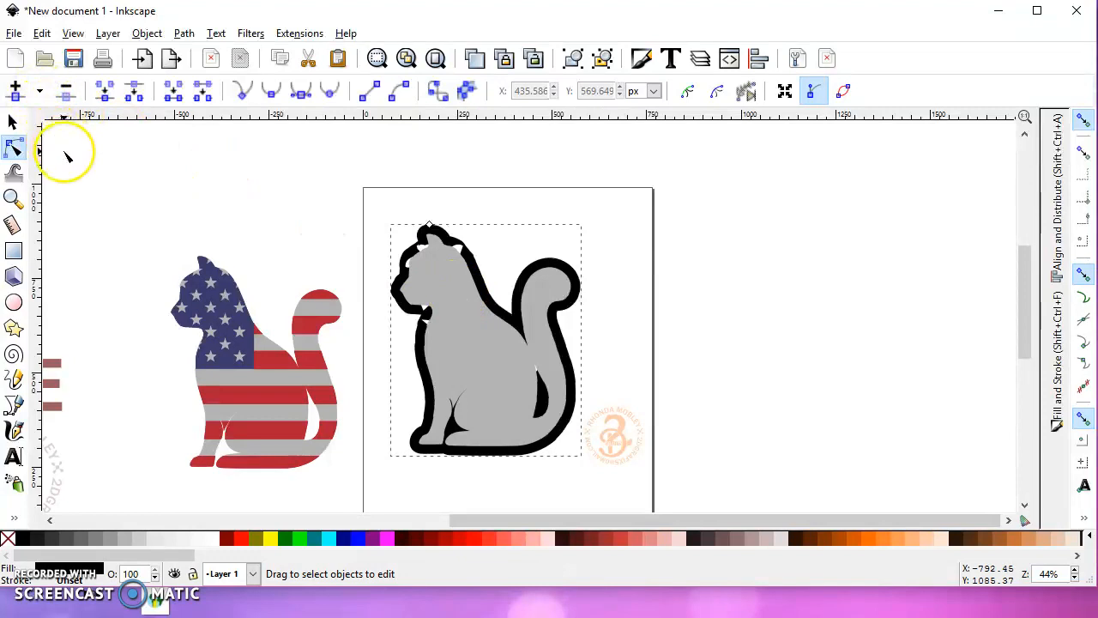
Step: Undo the black fill, the expansion and the linked offset of the cat silhouette
key("ctrl+z")
key("ctrl+z")
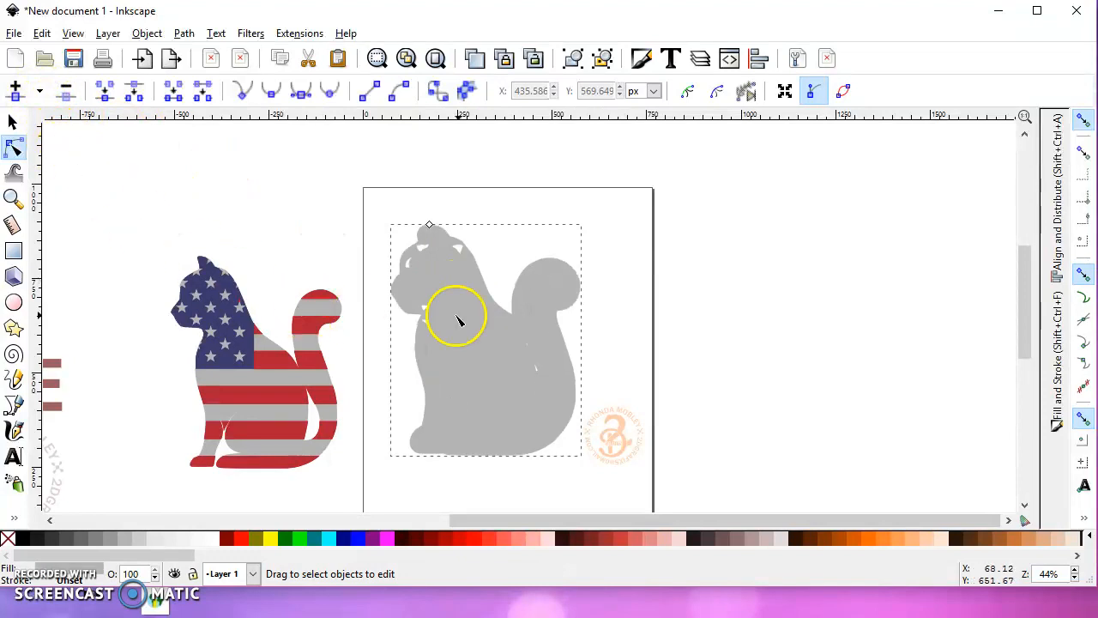
key("ctrl+z")
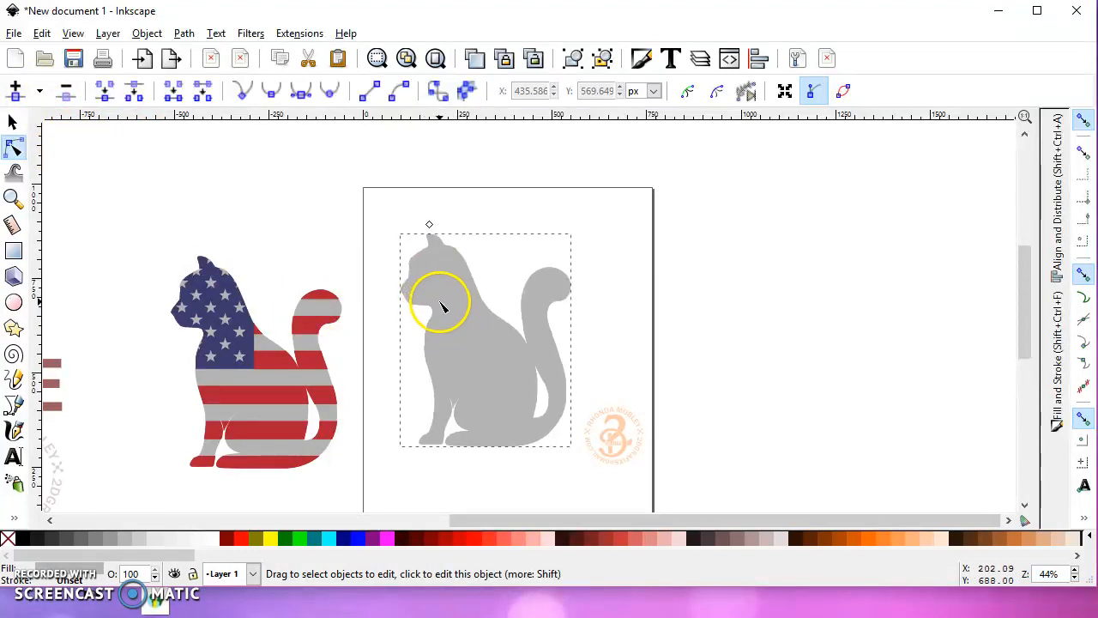
key("Escape")
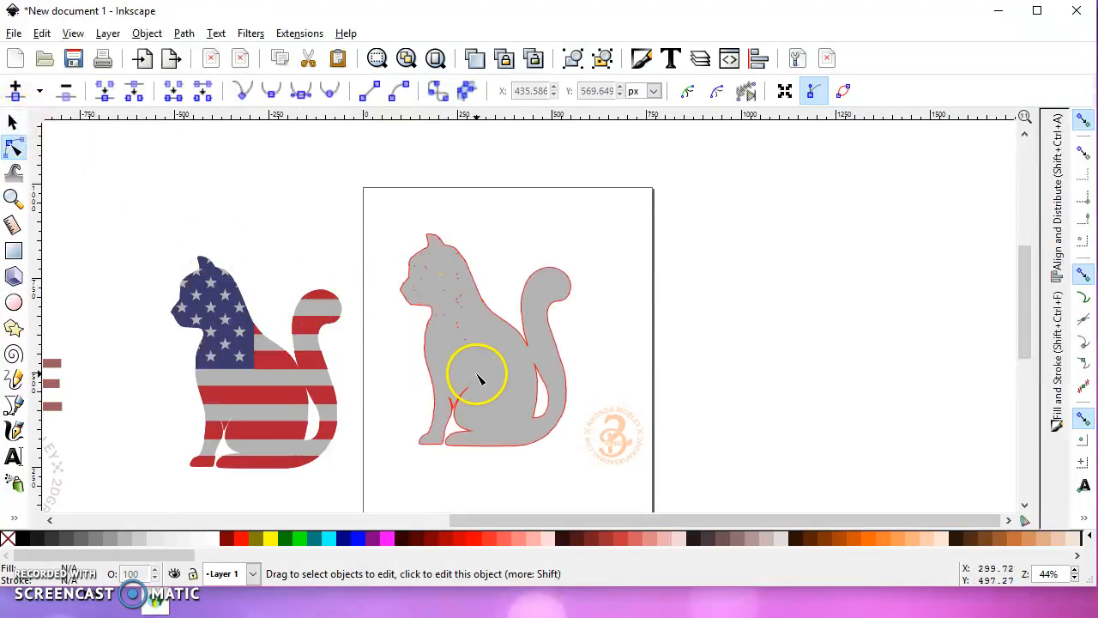
Step: Break the cat silhouette apart and union the pieces to fill the tiny holes and the tail gap
scroll(461, 324, "up", 2)
scroll(462, 325, "up", 3)
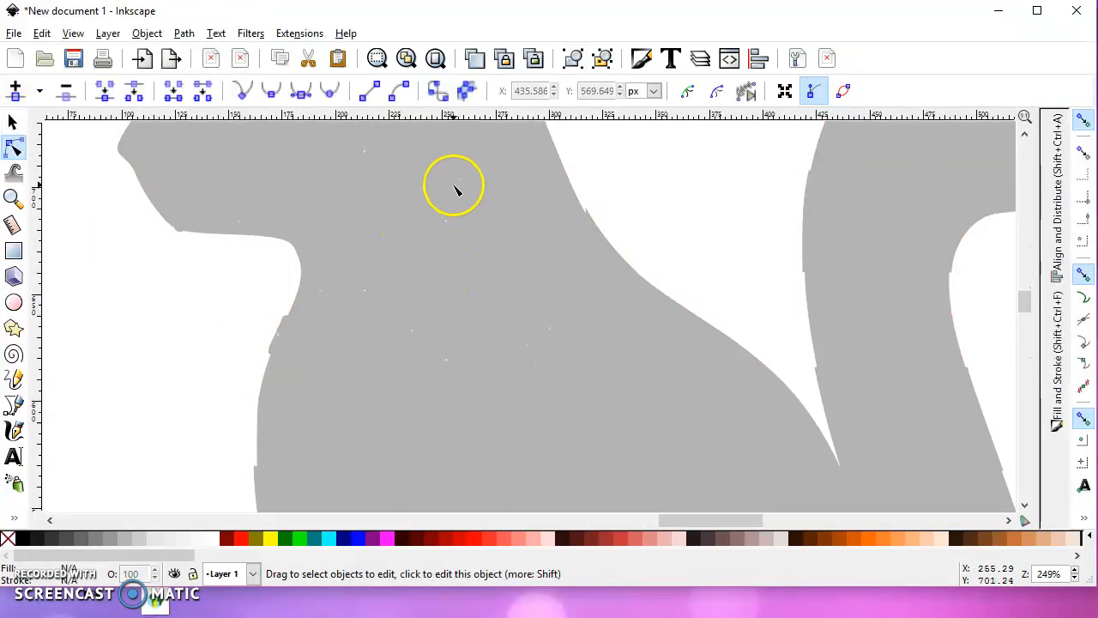
left_click(447, 224)
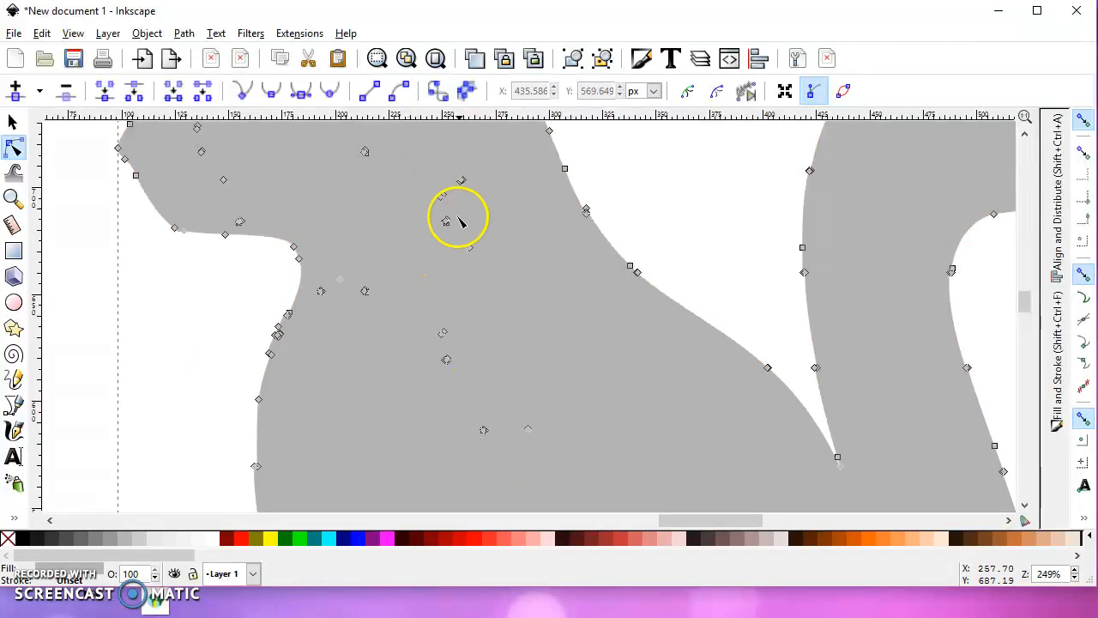
scroll(446, 238, "down", 3)
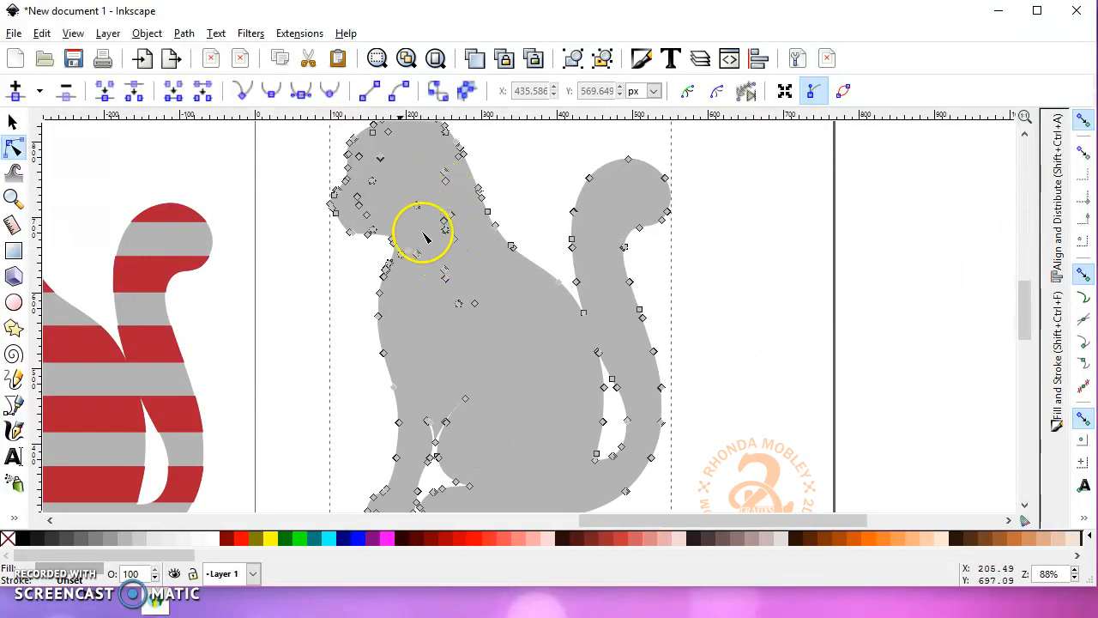
scroll(309, 160, "down", 1)
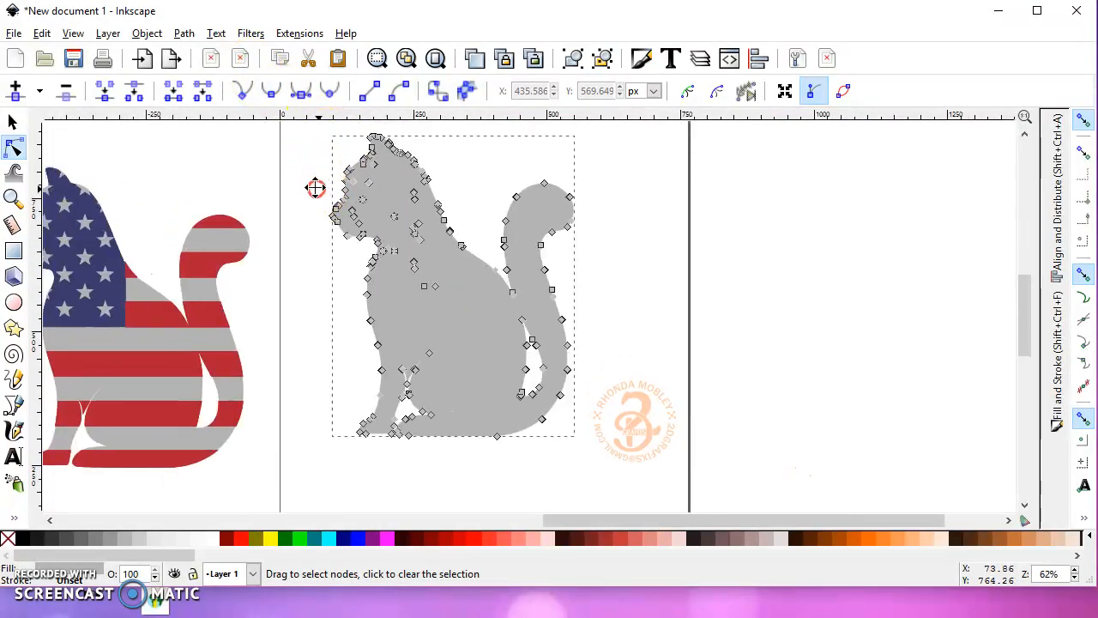
left_click(184, 36)
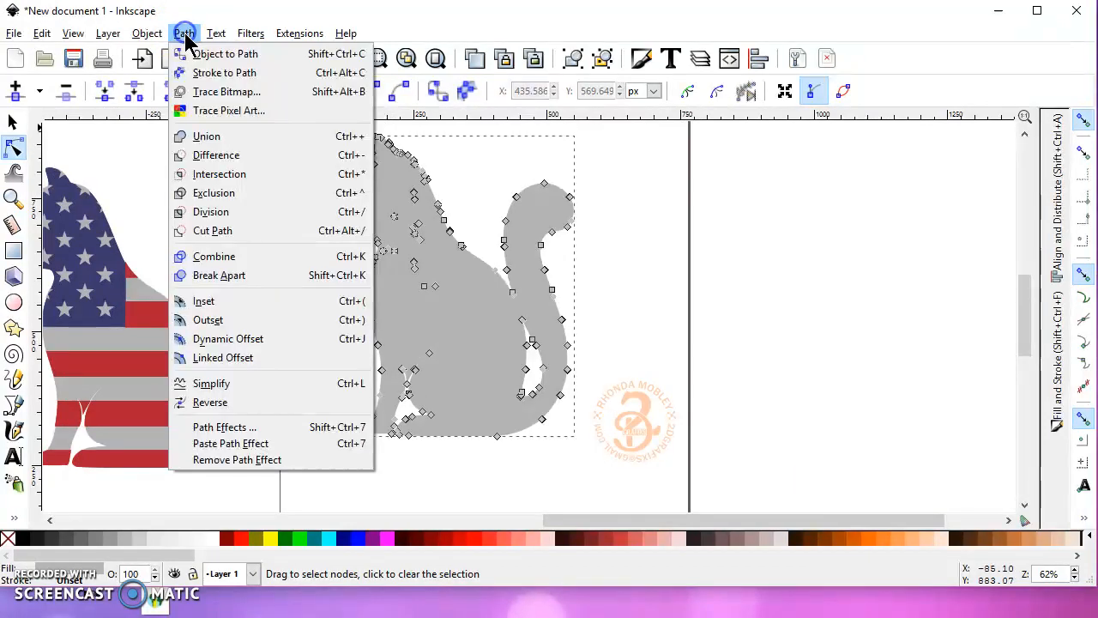
left_click(241, 283)
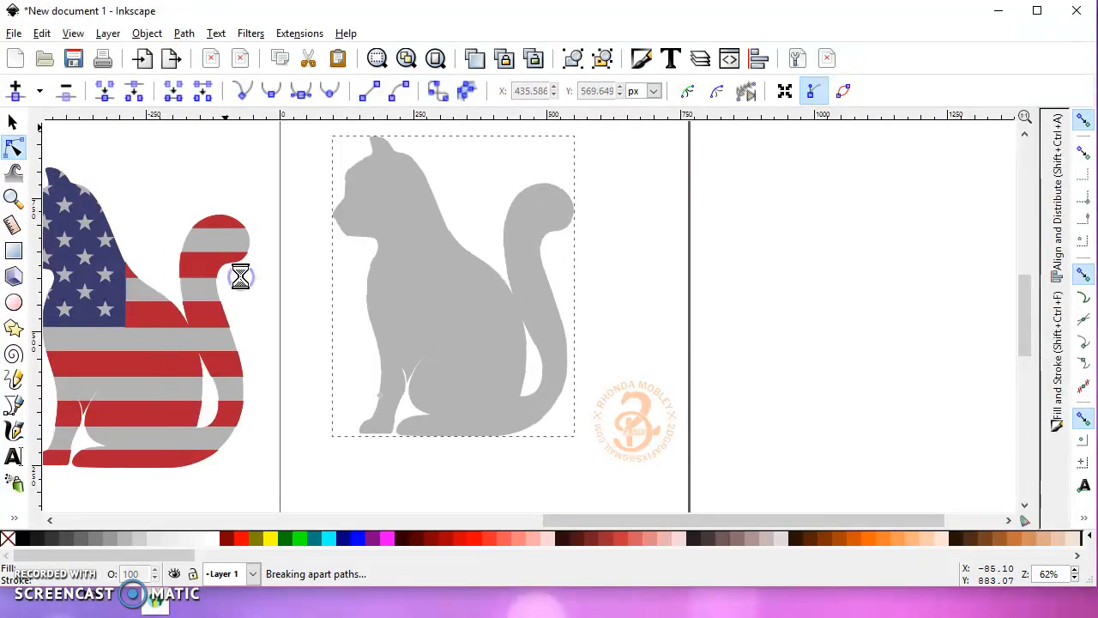
left_click(184, 34)
left_click(220, 134)
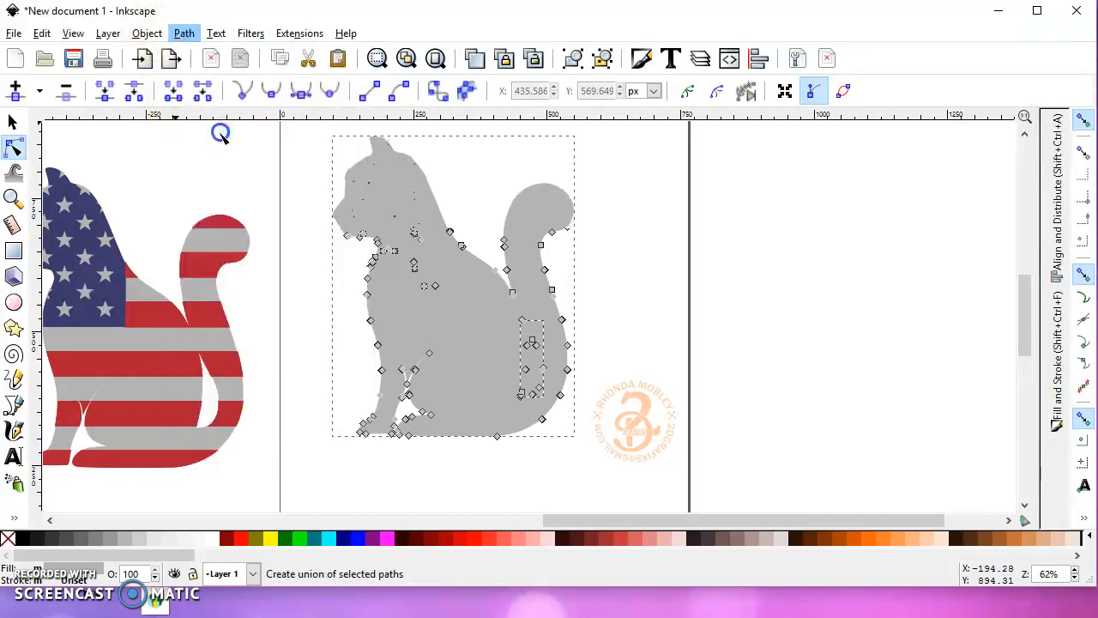
mouse_move(318, 312)
left_mouse_down()
mouse_move(367, 257)
mouse_move(429, 222)
left_mouse_up()
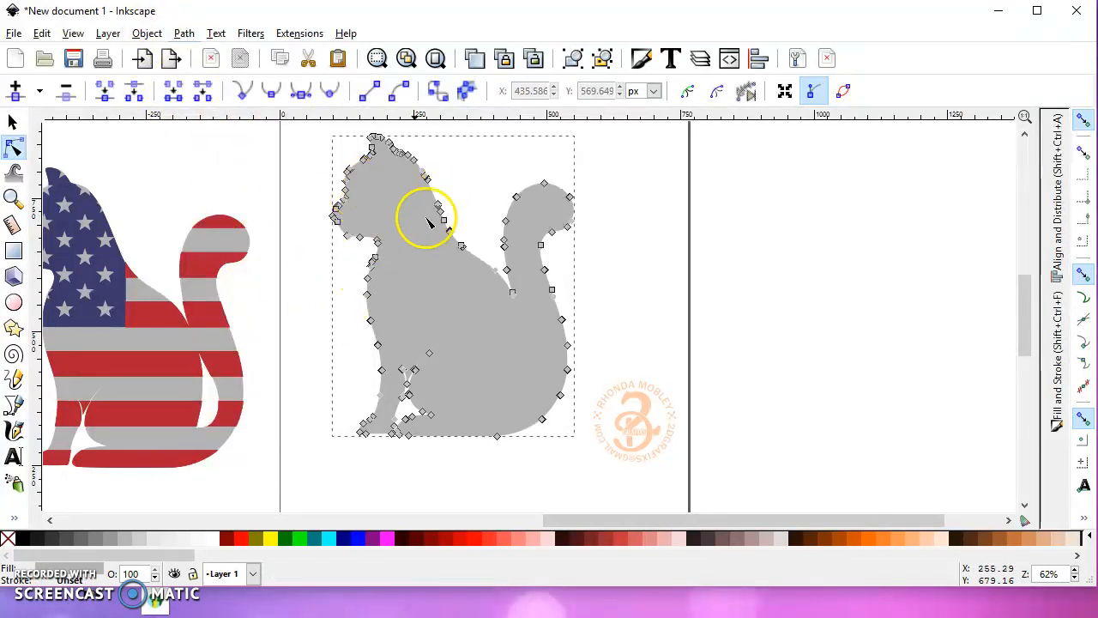
Step: Delete the stray node inside the cat's body above the leg gap and retract the leftover cusp node handle
left_click(430, 353)
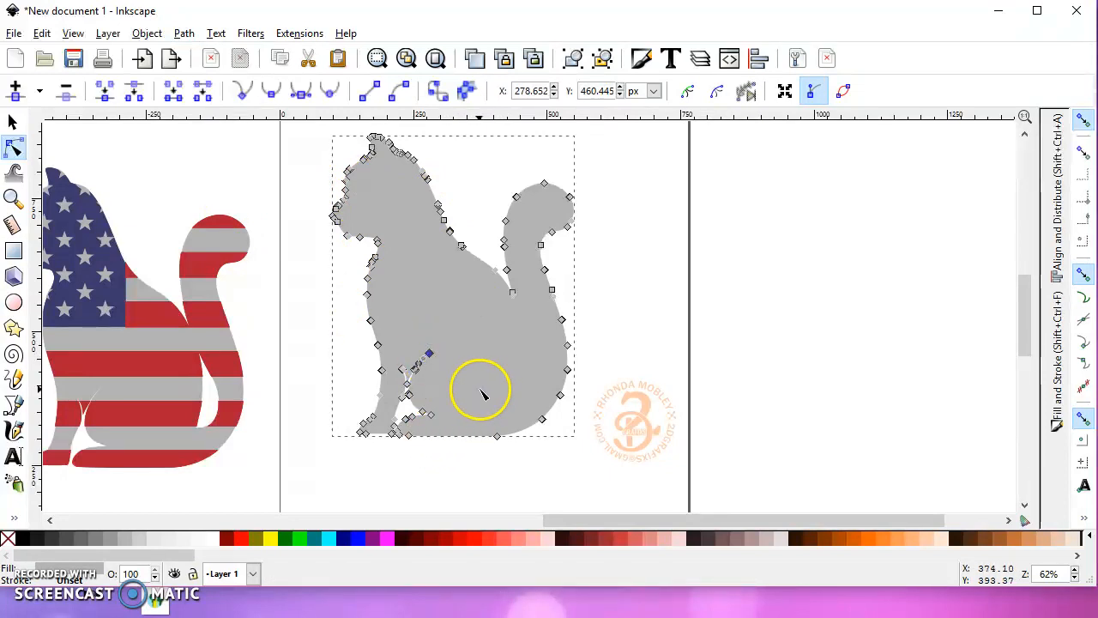
left_click(477, 393)
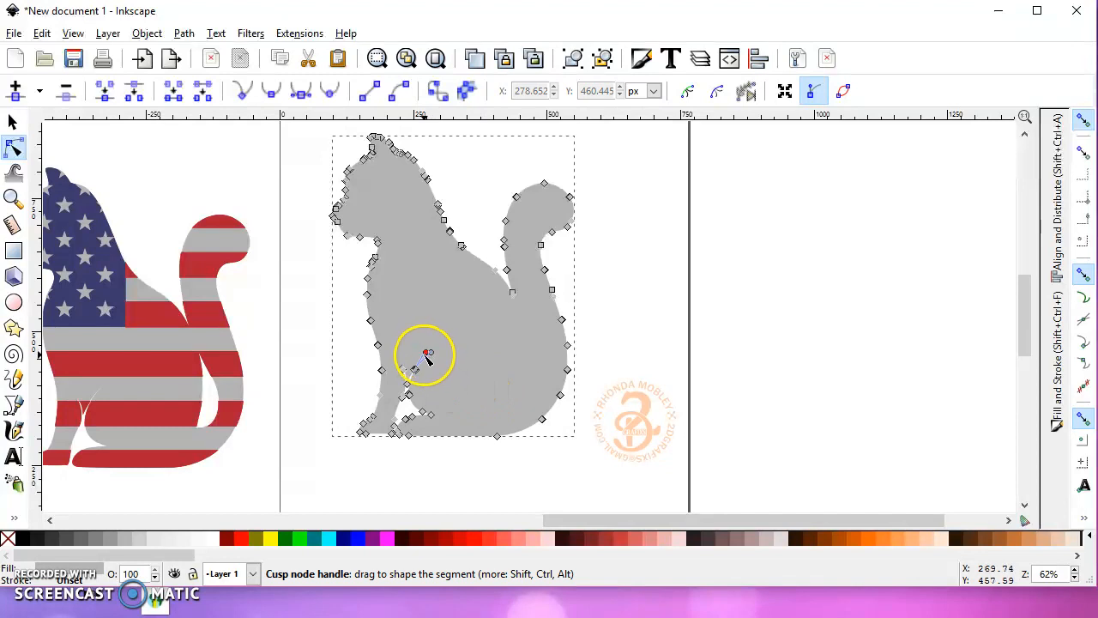
scroll(418, 359, "up", 4)
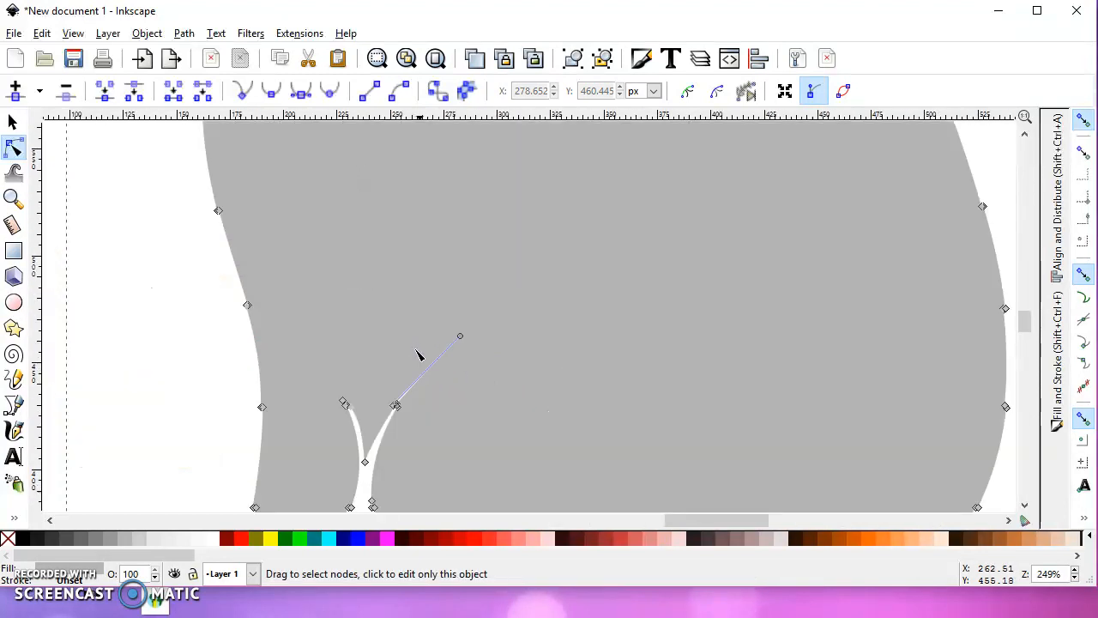
left_click(459, 338, "ctrl")
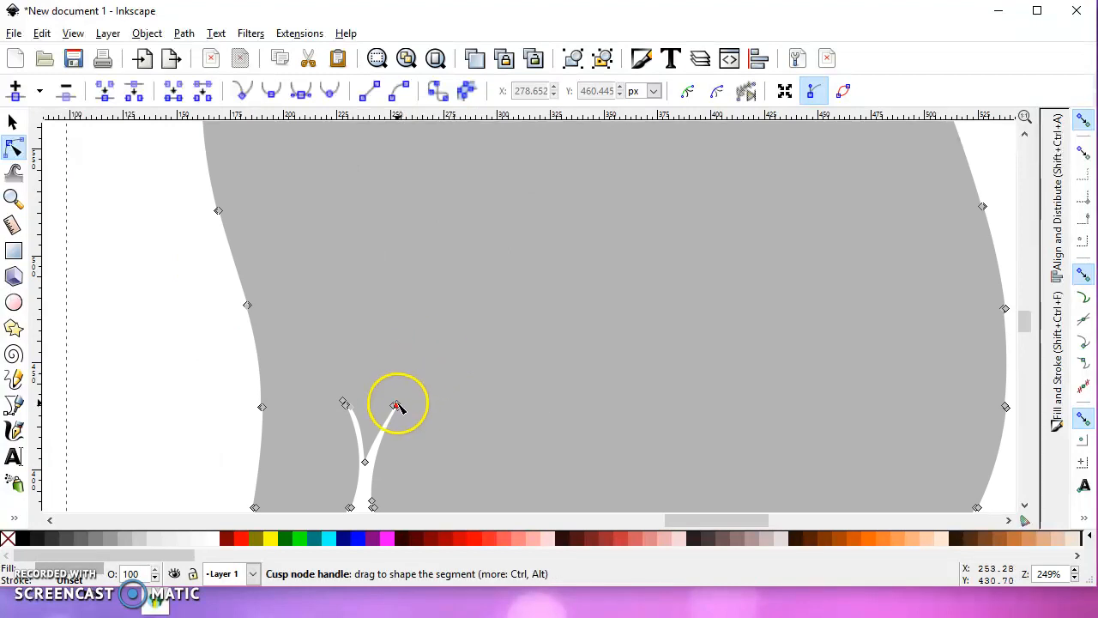
scroll(448, 299, "down", 4)
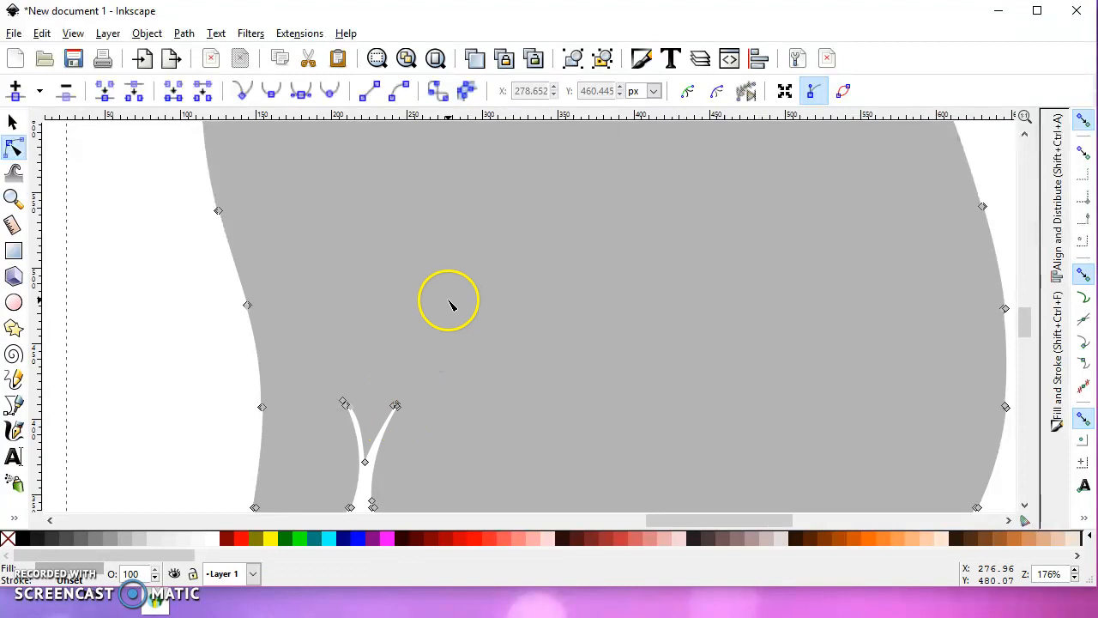
scroll(449, 300, "up", 5)
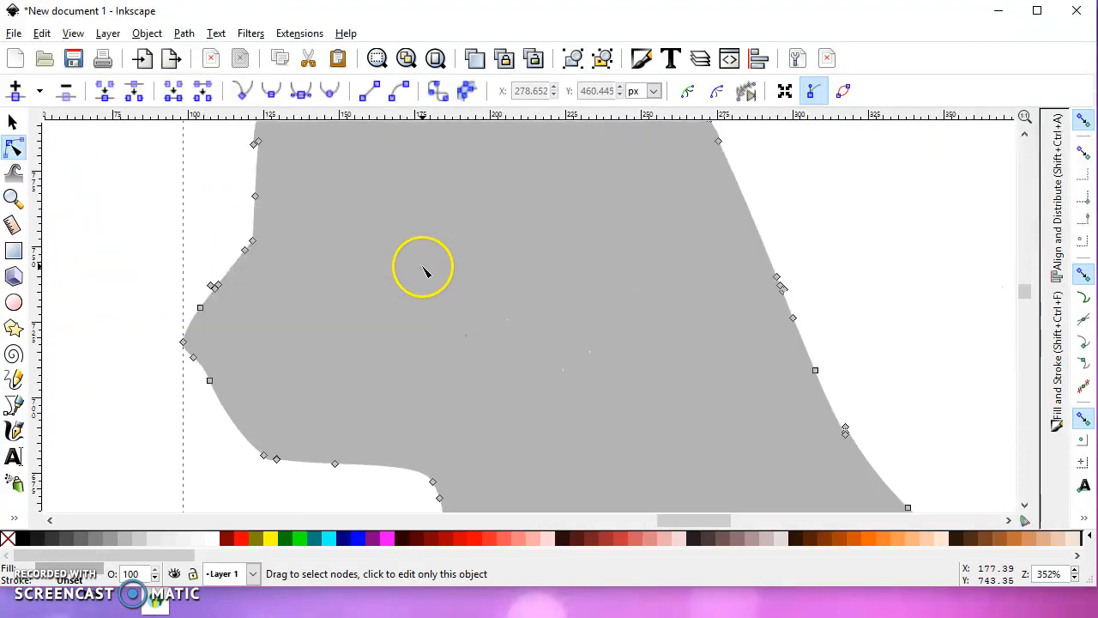
scroll(593, 387, "down", 5)
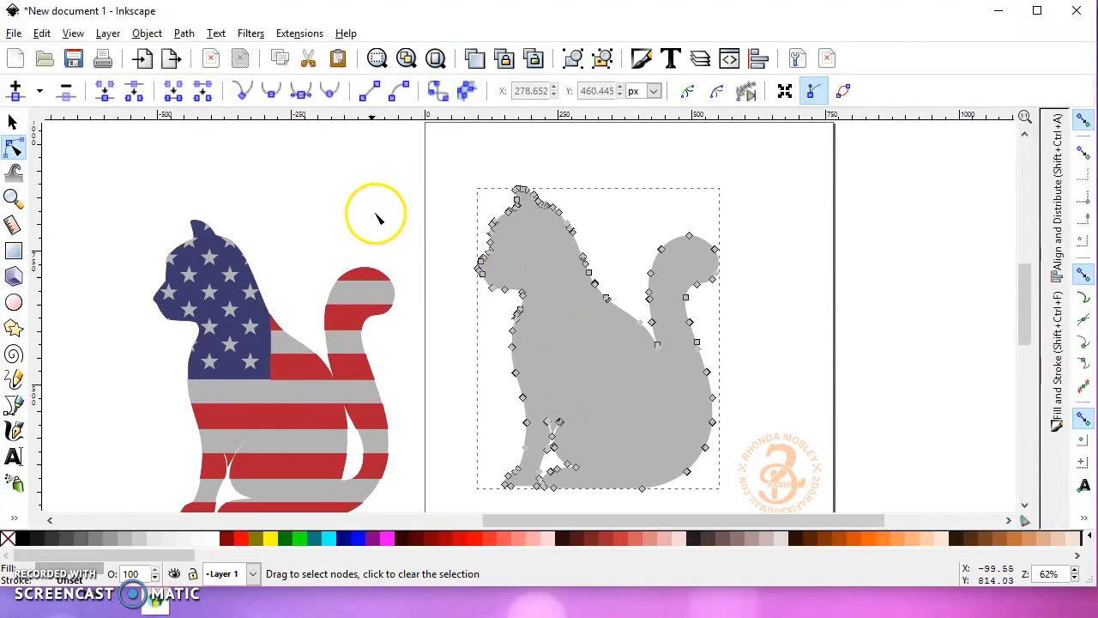
Step: Create a linked offset of the cat silhouette expanded about 11 px beyond its outline and convert it to a path
left_click(12, 123)
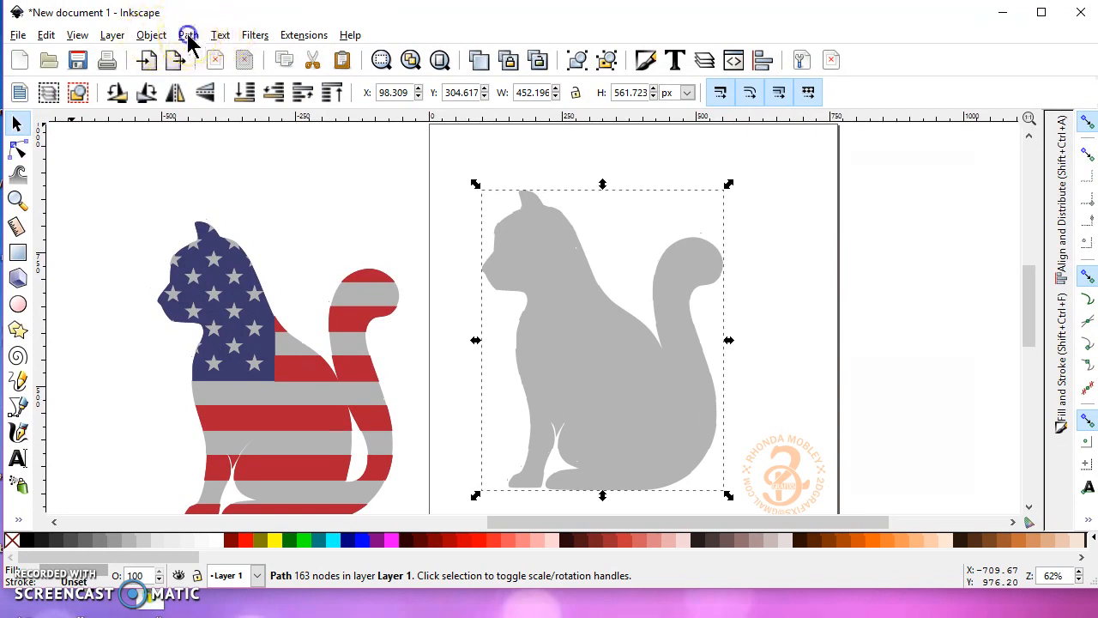
left_click(188, 36)
left_click(242, 361)
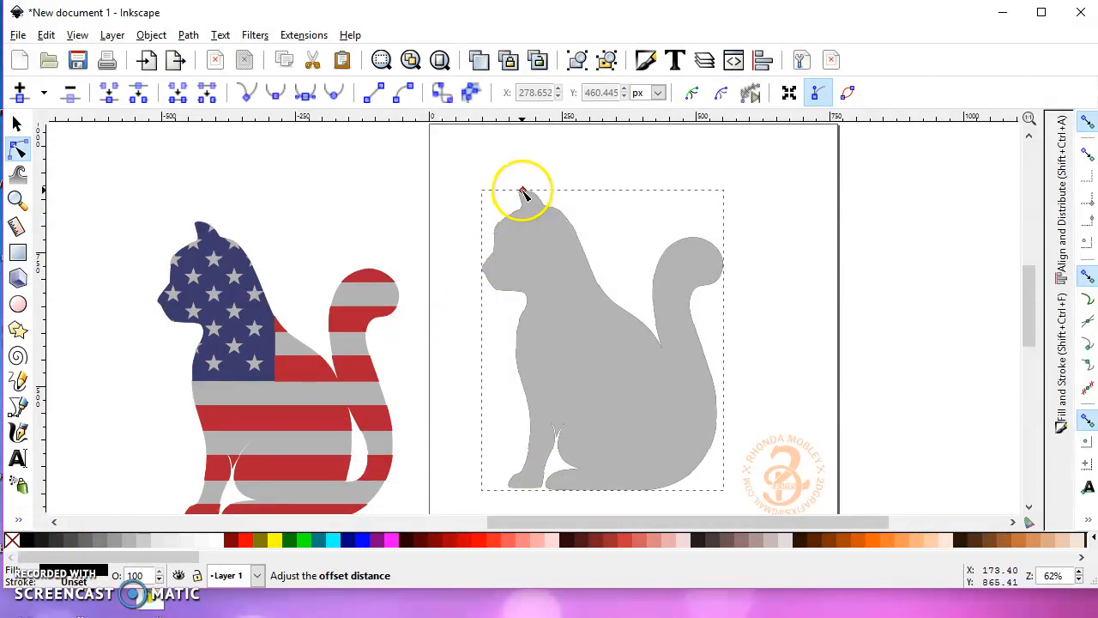
left_click_drag(523, 187, 520, 182)
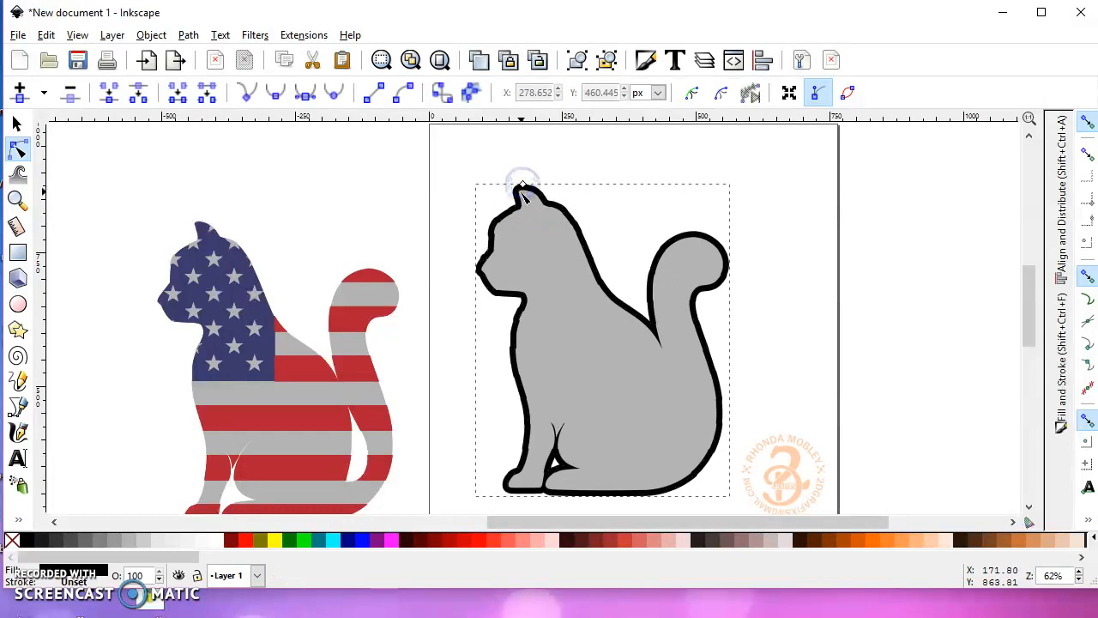
left_click(187, 36)
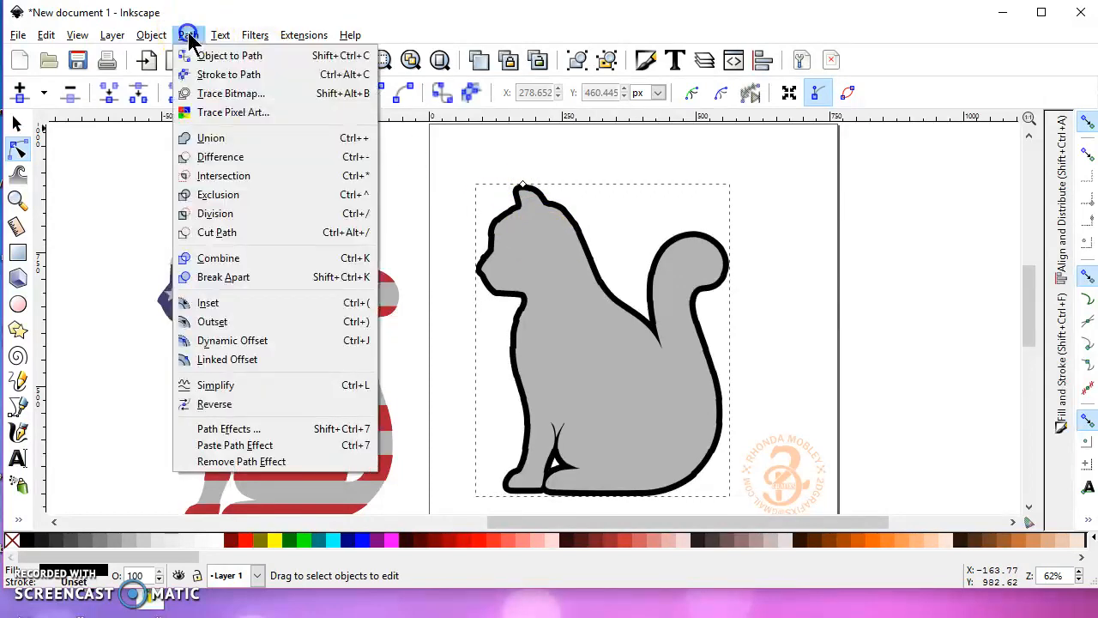
left_click(197, 52)
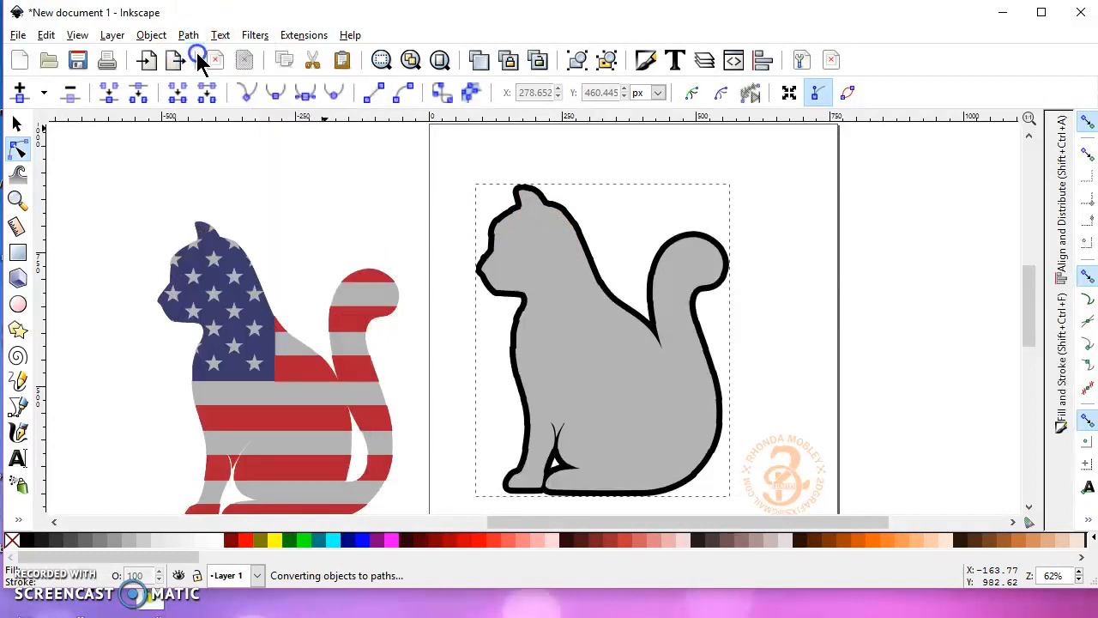
left_click(17, 124)
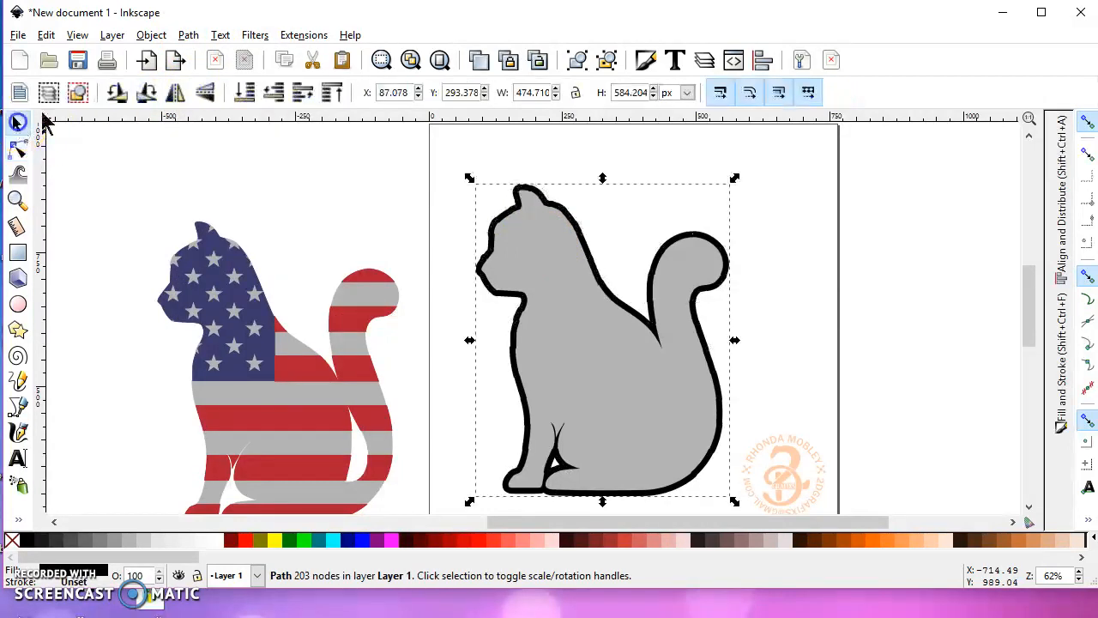
Step: Move the grey cat silhouette off the black offset shape and delete it
left_click_drag(334, 12, 327, 11)
left_click(346, 164)
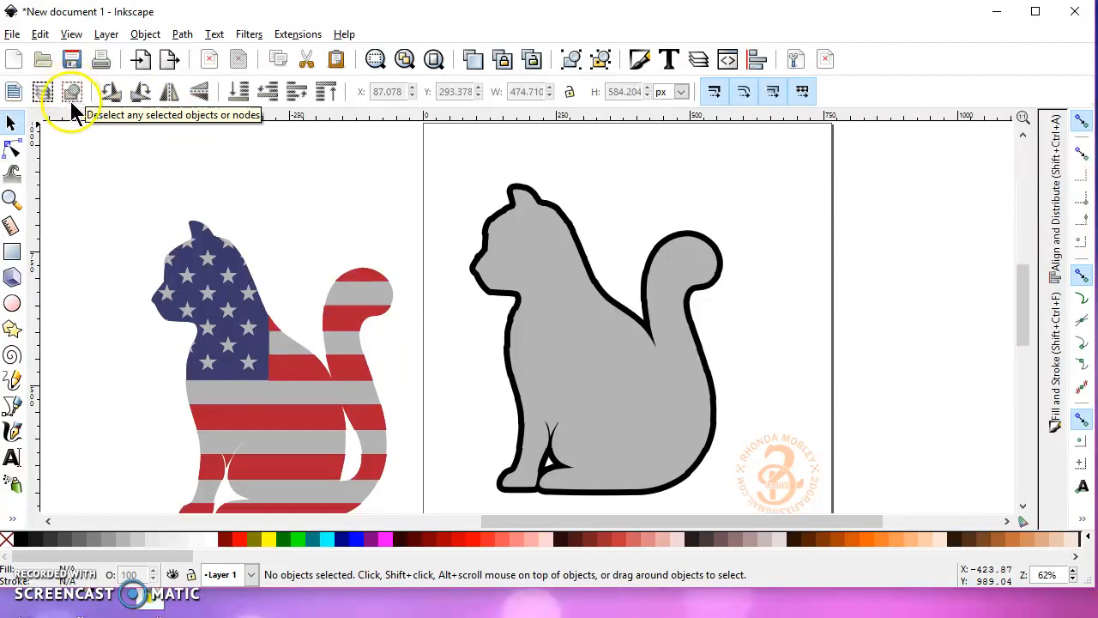
left_click(553, 266)
left_click_drag(556, 287, 785, 224)
key("Delete")
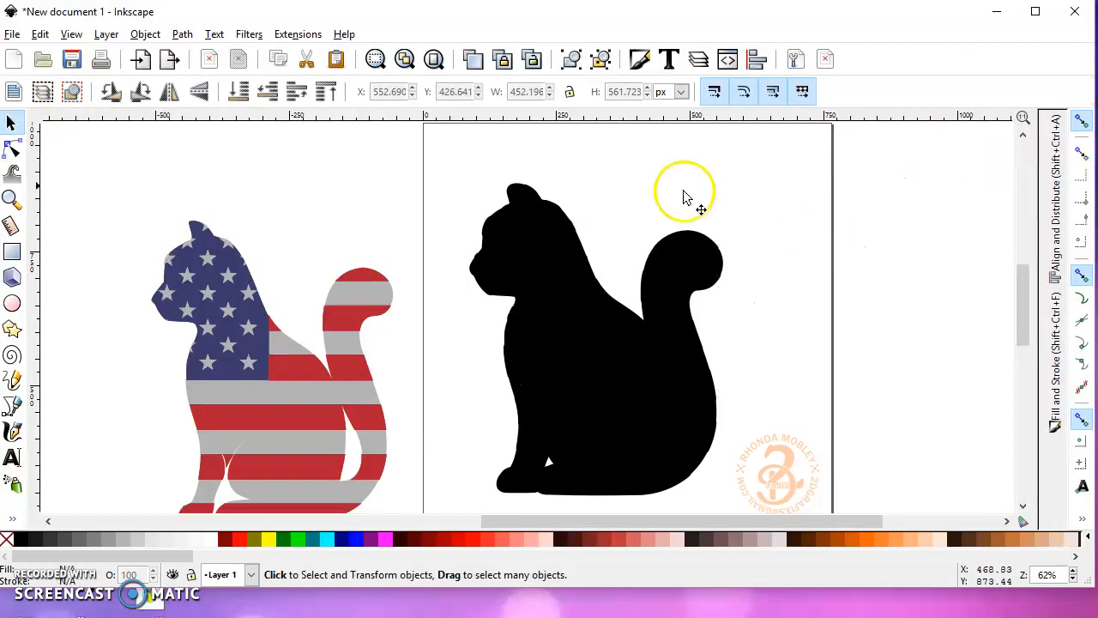
Step: Move the black cat shape behind the flag cat and align it so an even border shows all around
left_click_drag(570, 367, 446, 316)
left_click(299, 392)
scroll(276, 388, "up", 3)
scroll(440, 318, "down", 3)
left_click_drag(523, 386, 521, 386)
left_click(489, 460)
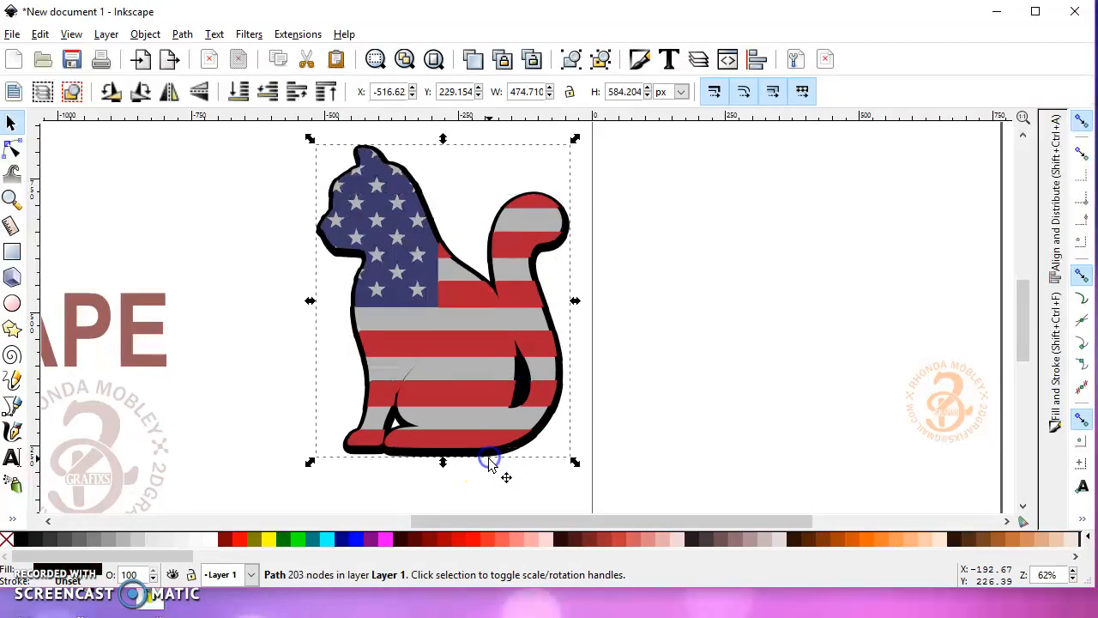
left_click_drag(491, 456, 490, 456)
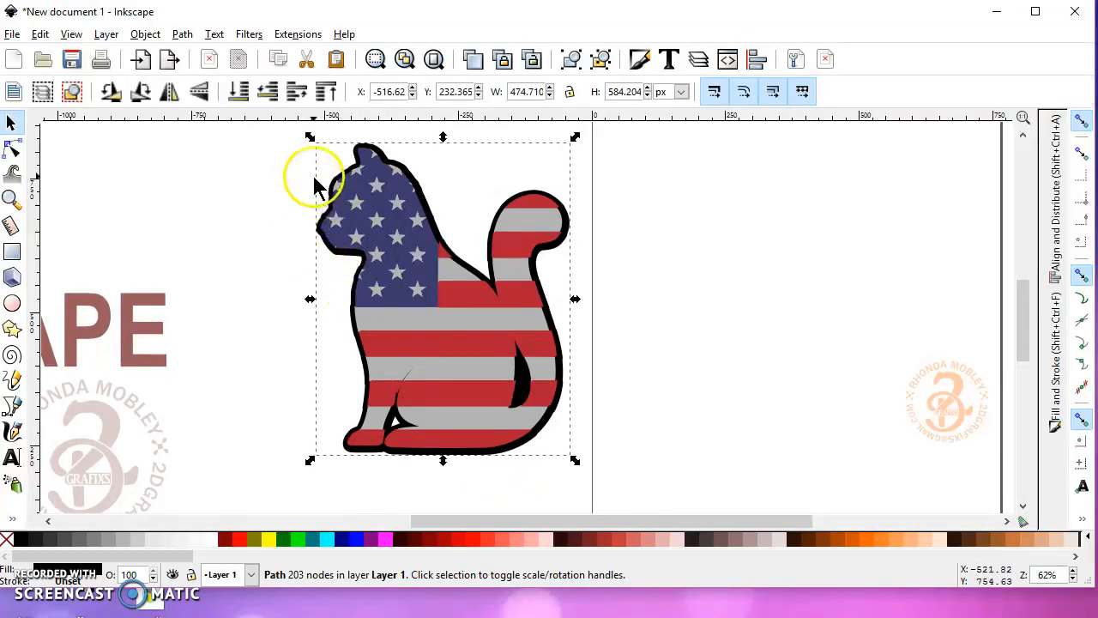
Step: Delete the three nodes forming the bump above the cat's nose on the black shadow path
scroll(315, 184, "up", 3)
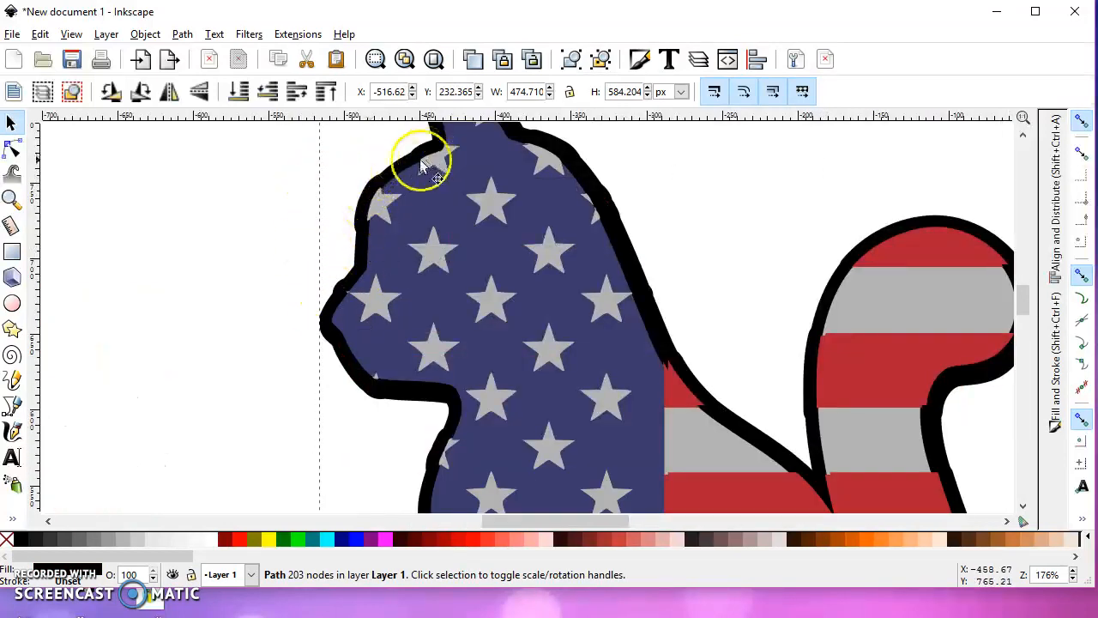
left_click(12, 147)
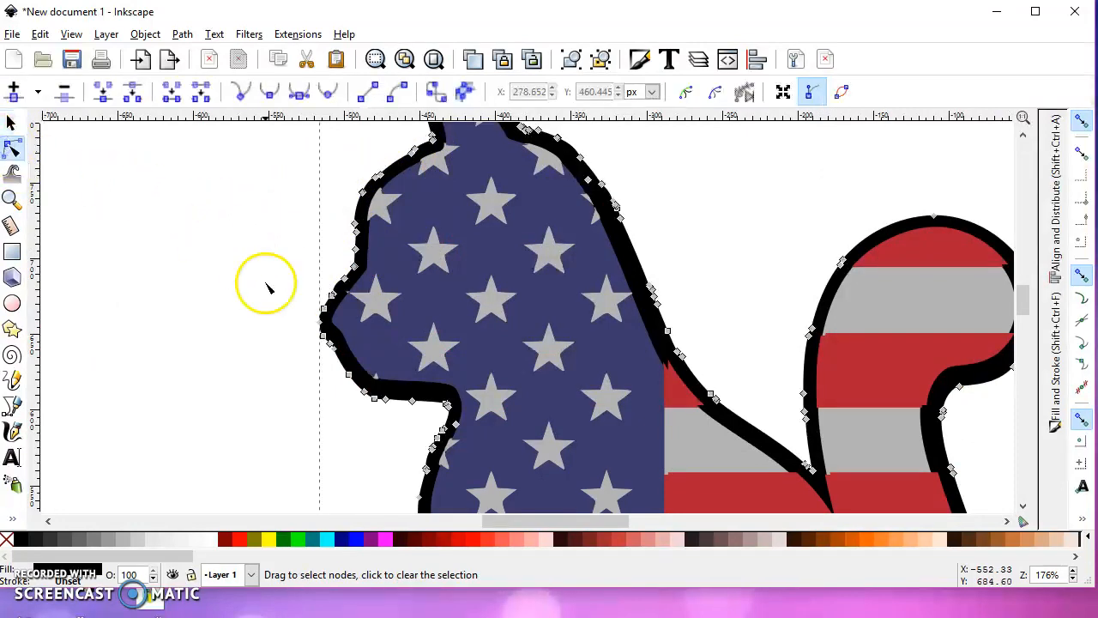
left_click_drag(363, 300, 364, 302)
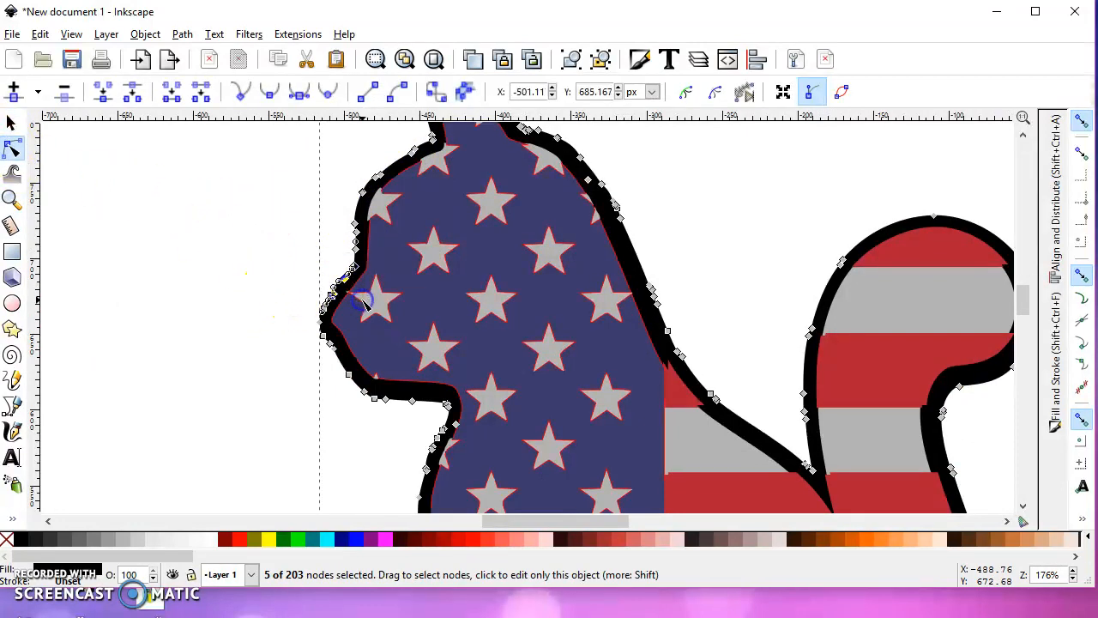
left_click(300, 255)
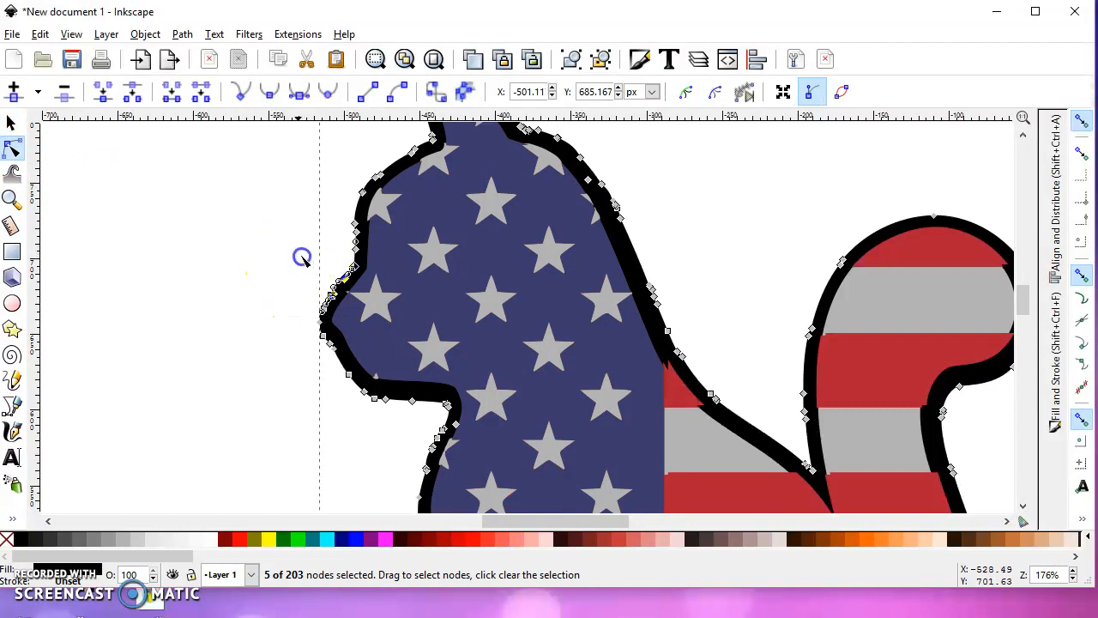
scroll(328, 297, "up", 4)
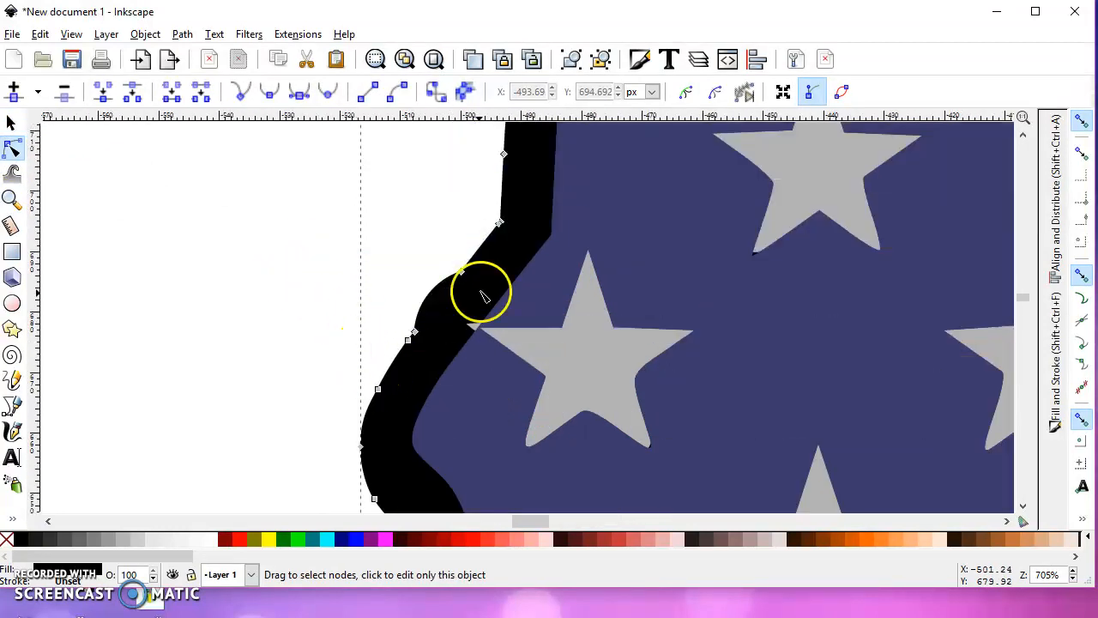
left_click_drag(466, 352, 478, 348)
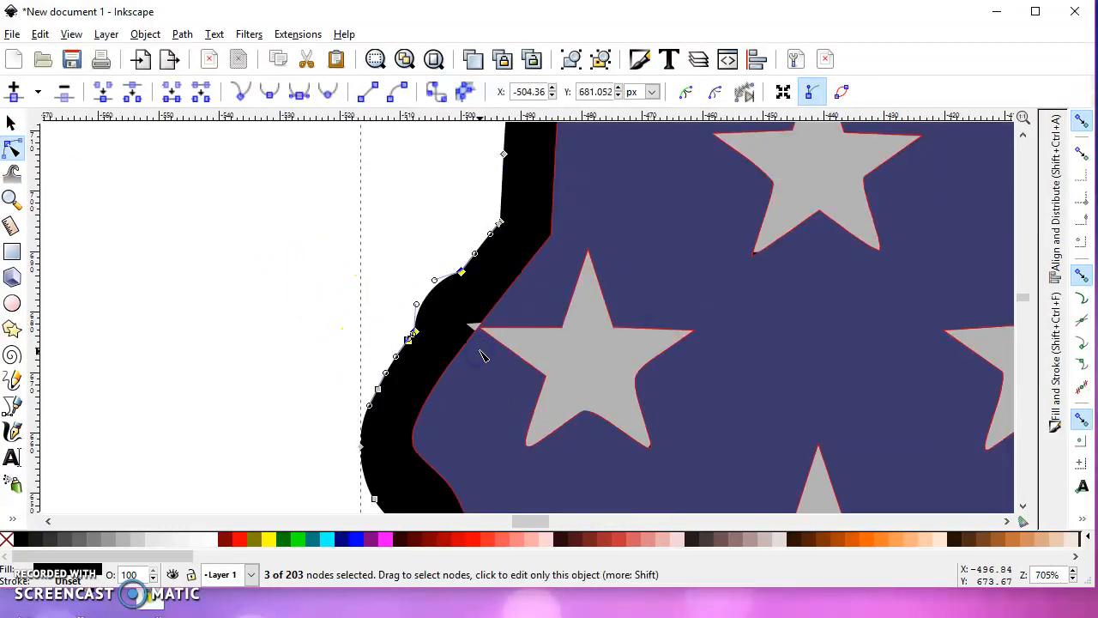
key("Delete")
Step: Delete the extra nodes on the shadow's forehead curve and adjust the remaining handle outward to smooth it
scroll(382, 292, "down", 3)
scroll(347, 273, "up", 2)
scroll(334, 264, "down", 2)
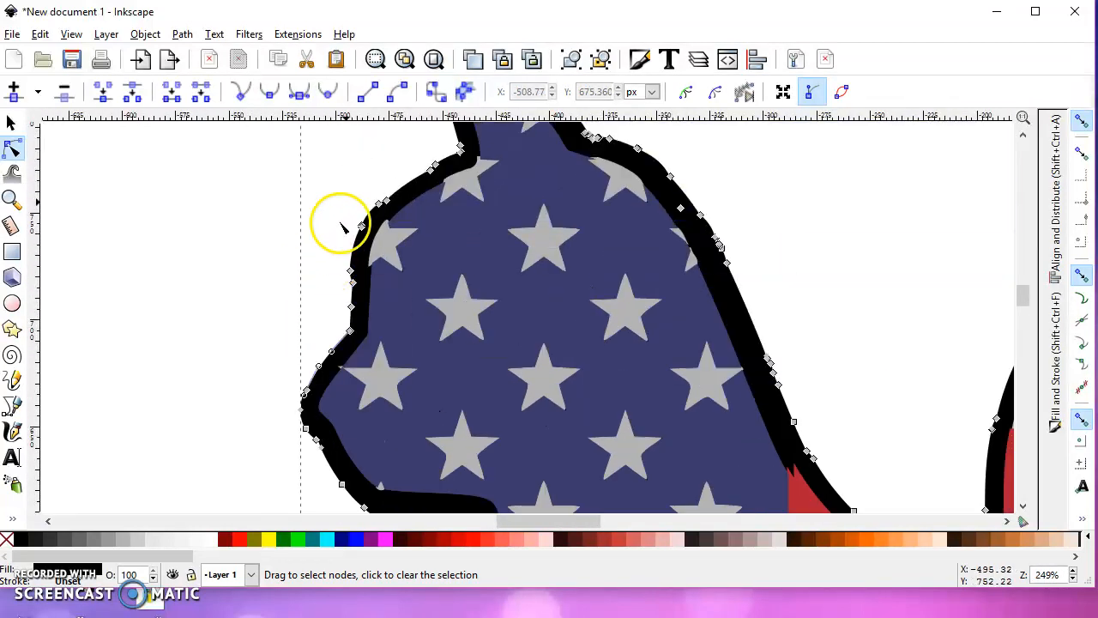
left_click_drag(343, 183, 395, 238)
key("Delete")
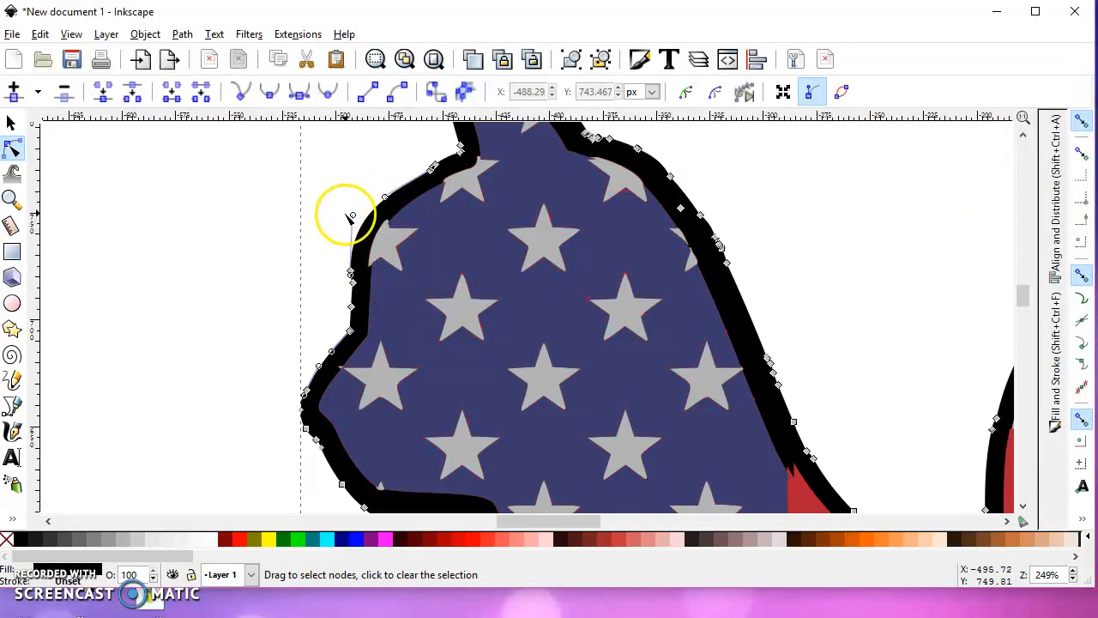
mouse_move(353, 216)
left_mouse_down()
mouse_move(361, 219)
mouse_move(362, 205)
left_mouse_up()
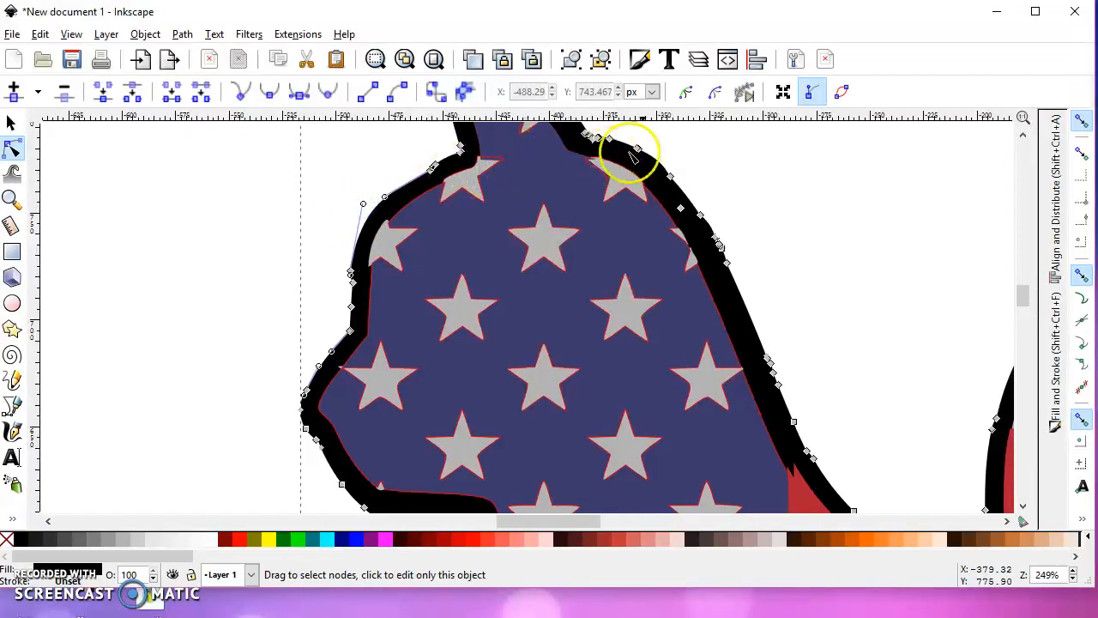
Step: Delete the uneven nodes along the back of the cat's neck on the shadow path, including the stray inner node
left_click(811, 91)
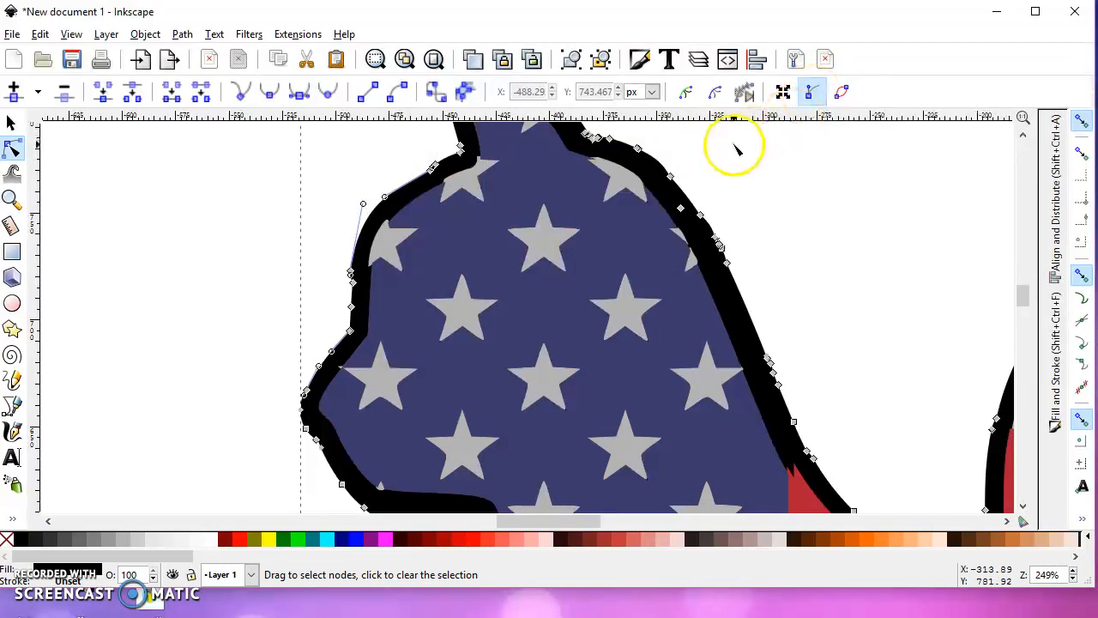
scroll(734, 151, "down", 3)
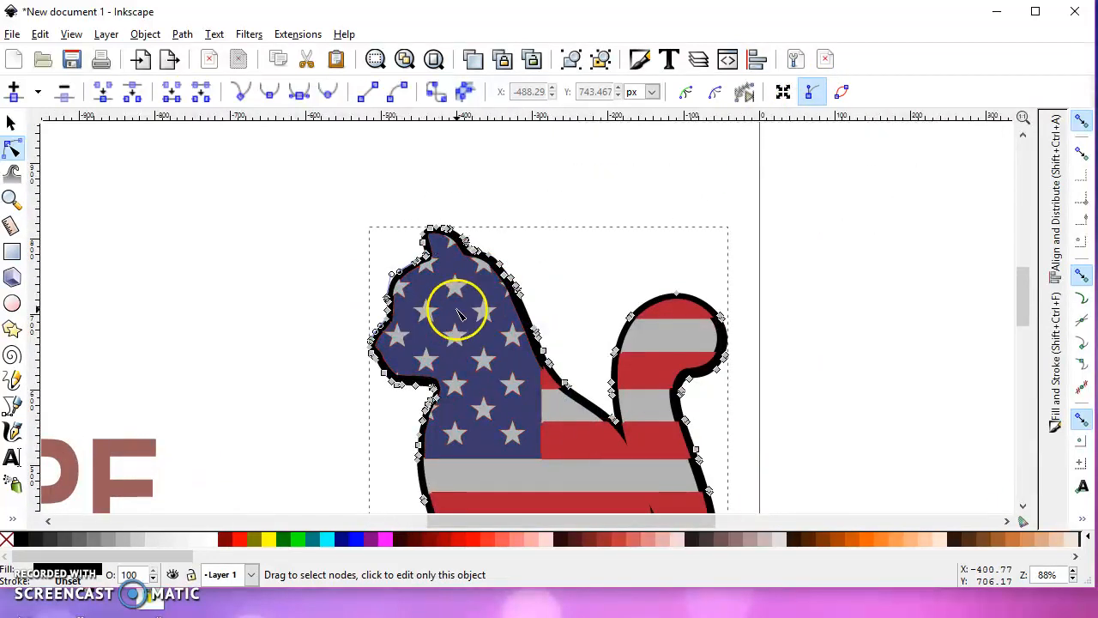
scroll(466, 299, "up", 5)
left_click(729, 146)
left_click_drag(783, 253, 784, 249)
key("Delete")
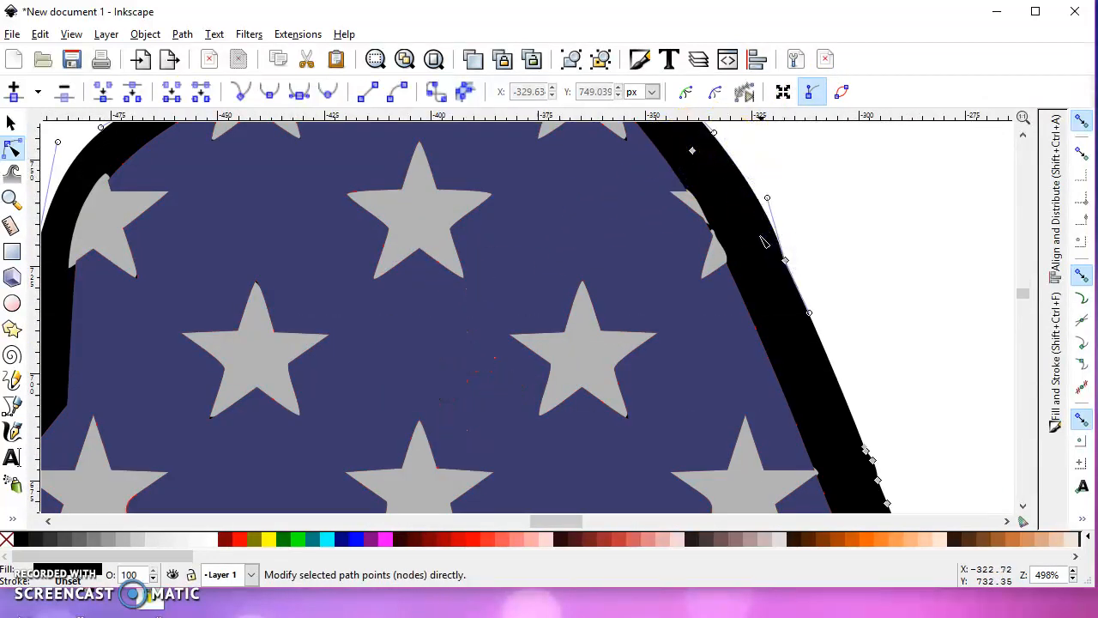
left_click(692, 151)
key("Delete")
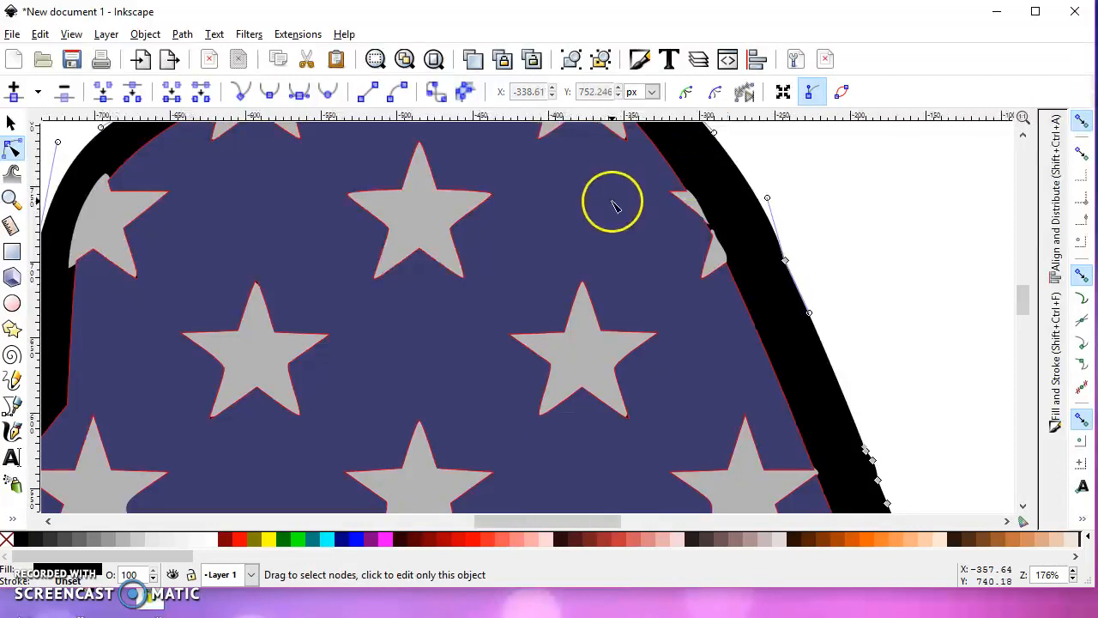
Step: Fill the flag's grey stars and stripes with white
scroll(613, 204, "down", 6)
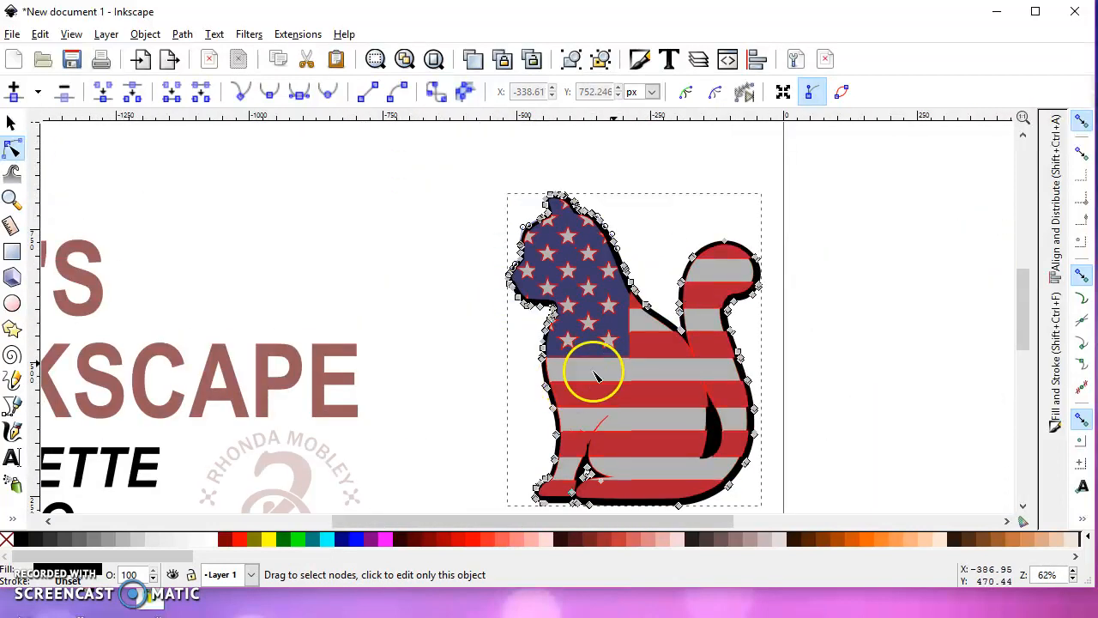
left_click(638, 372)
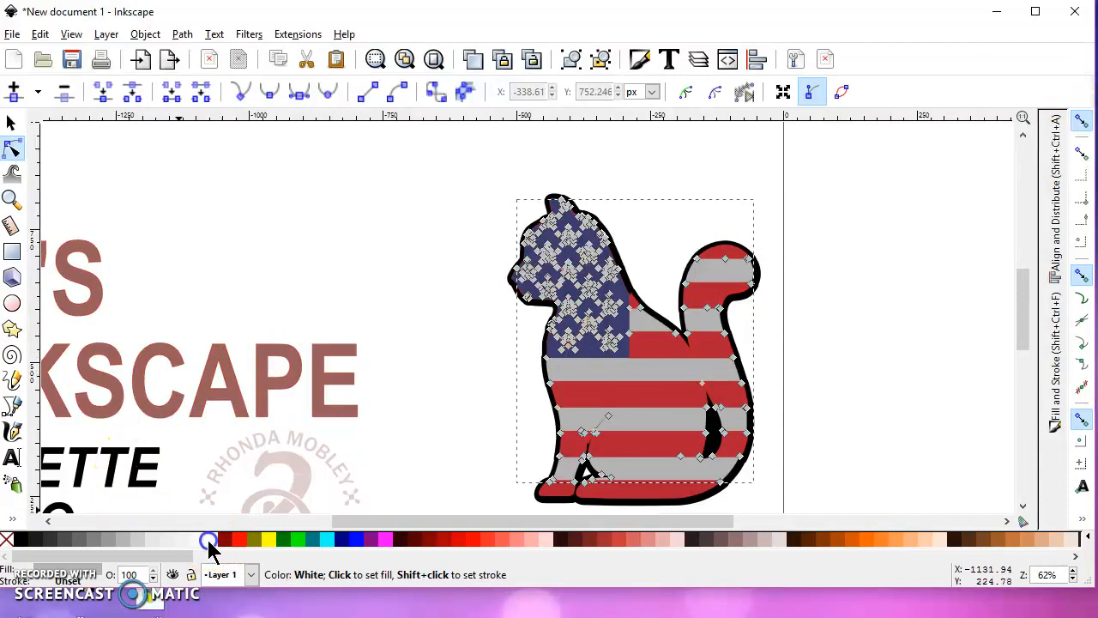
left_click(209, 540)
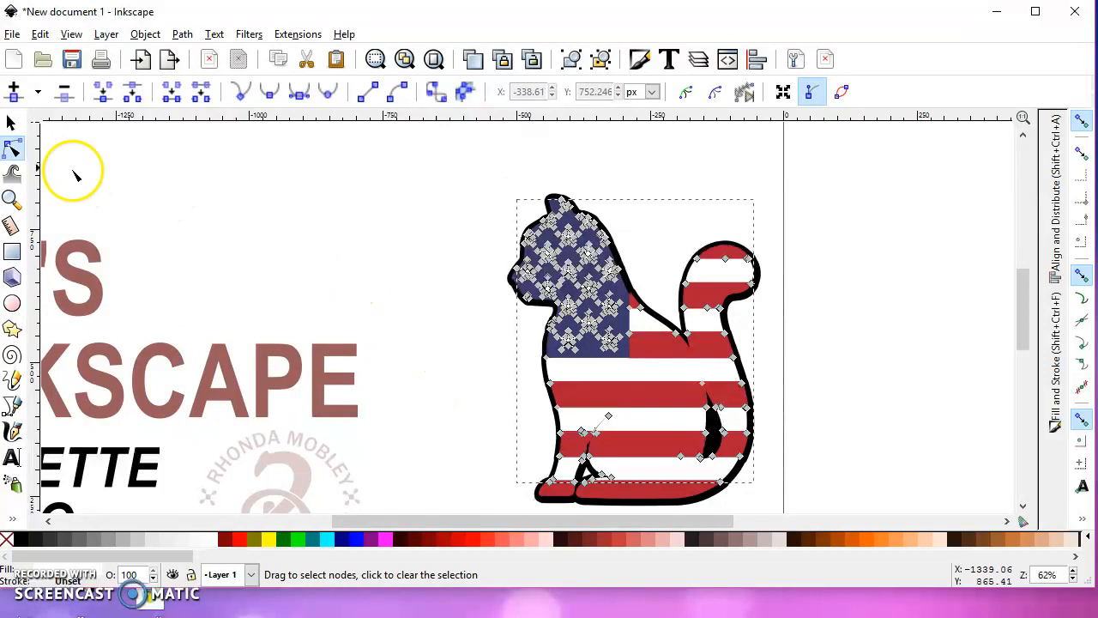
left_click(12, 124)
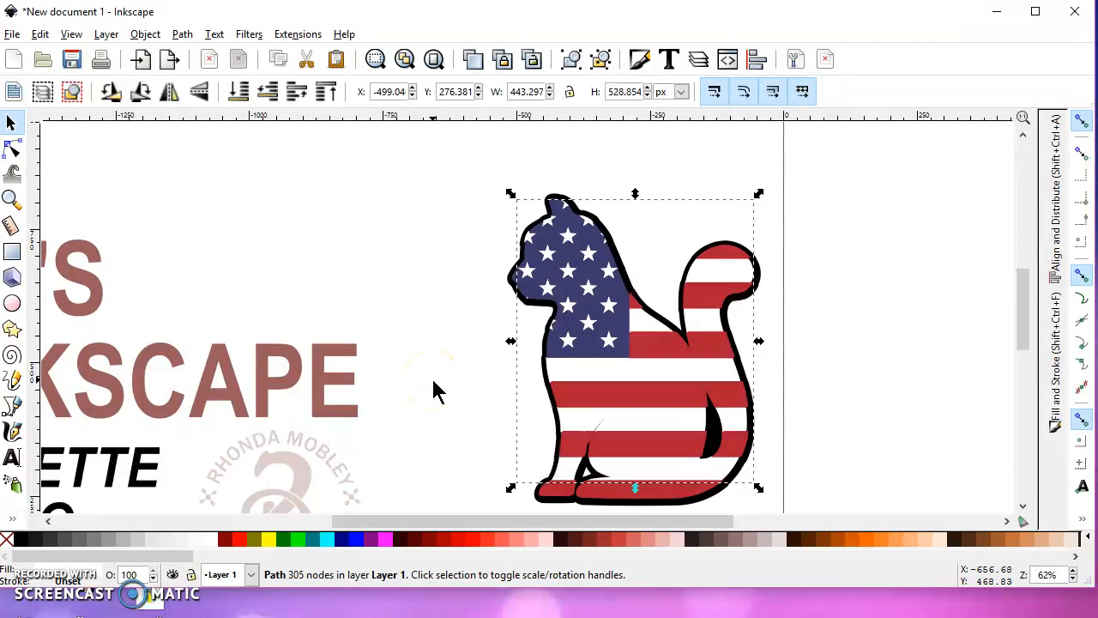
scroll(433, 390, "down", 2, "ctrl")
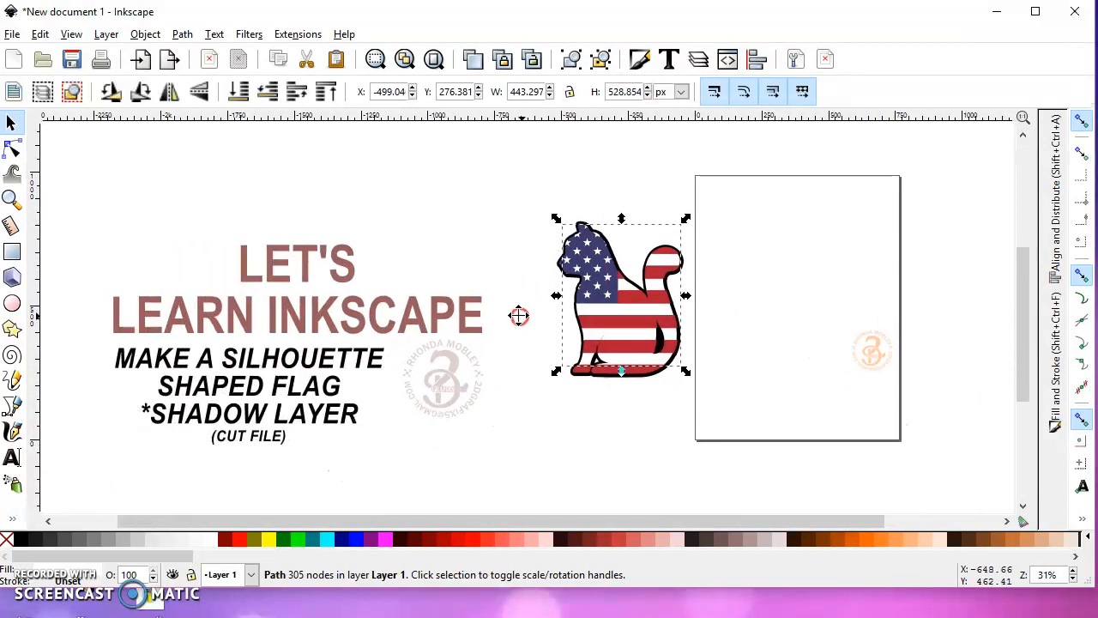
left_click_drag(519, 315, 512, 316)
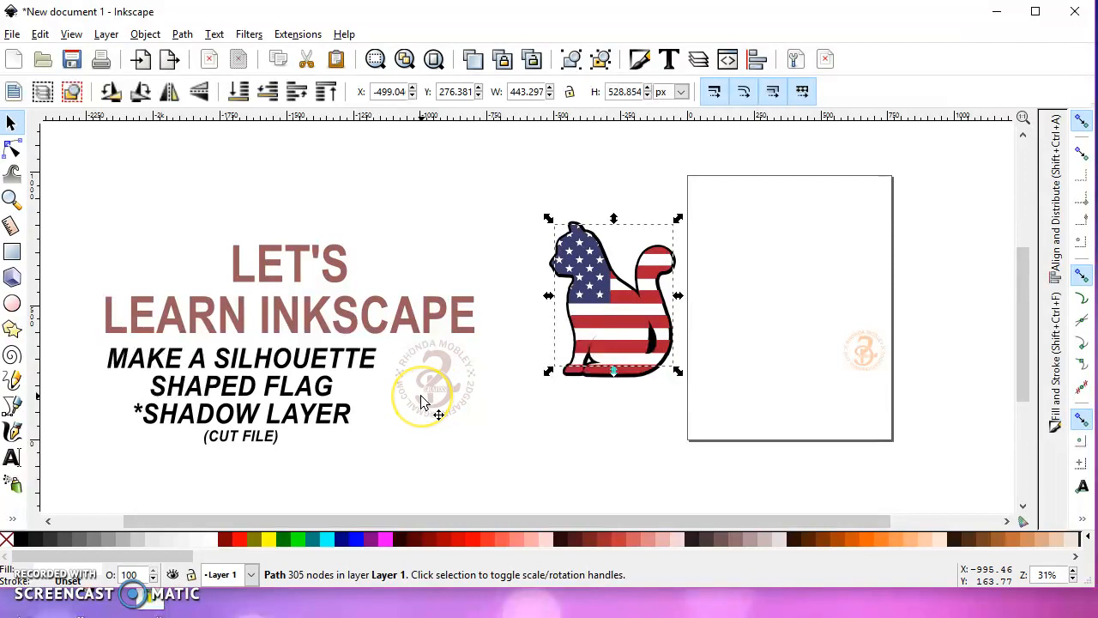